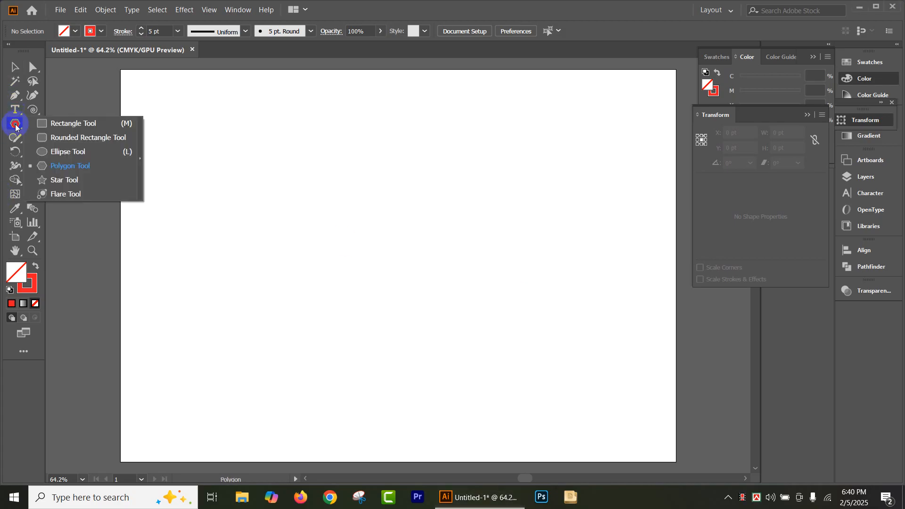
Draw a square about 81 pt wide in the artboard's upper left and give it a red fill without stroke
left_click(56, 124)
left_click_drag(214, 182, 242, 212)
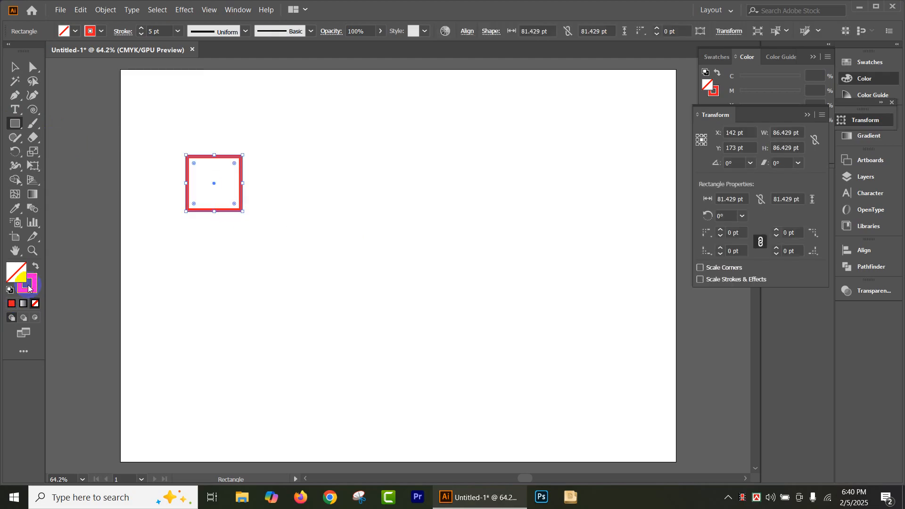
left_click(34, 268)
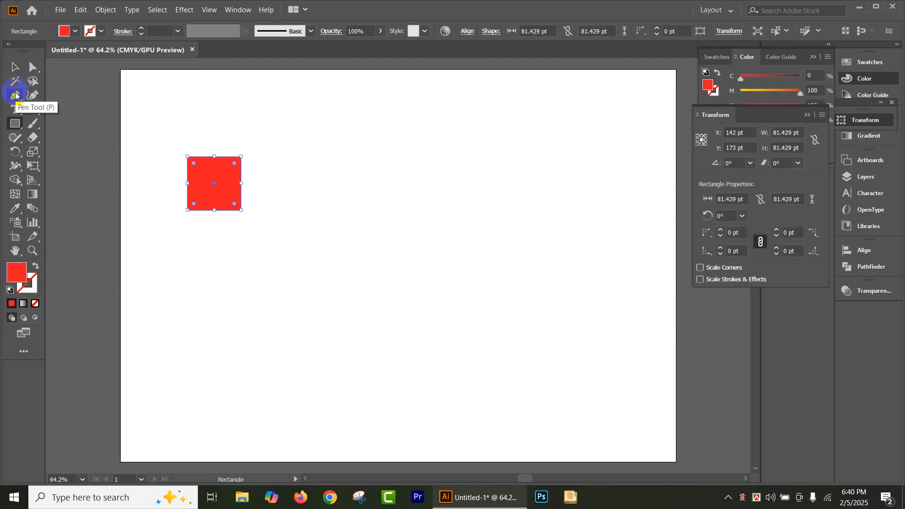
Draw a red six-sided polygon about 102 pt wide beside the square, level with its centre
left_click_drag(18, 124, 61, 166)
mouse_move(300, 183)
left_mouse_down()
mouse_move(289, 170)
mouse_move(320, 210)
left_mouse_up()
left_click(10, 68)
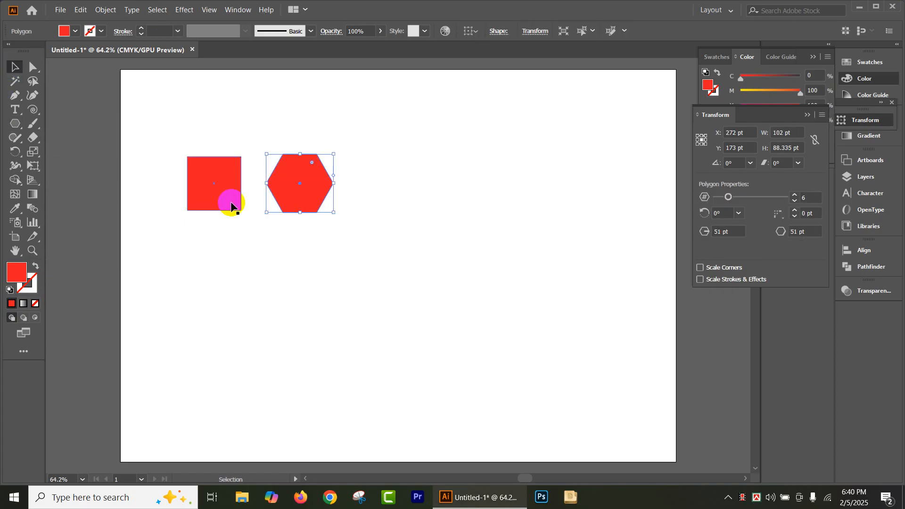
Draw a spiral about 97 pt wide beside the hexagon and give it a red 5 pt stroke
left_click(32, 109)
left_click_drag(381, 176, 396, 208)
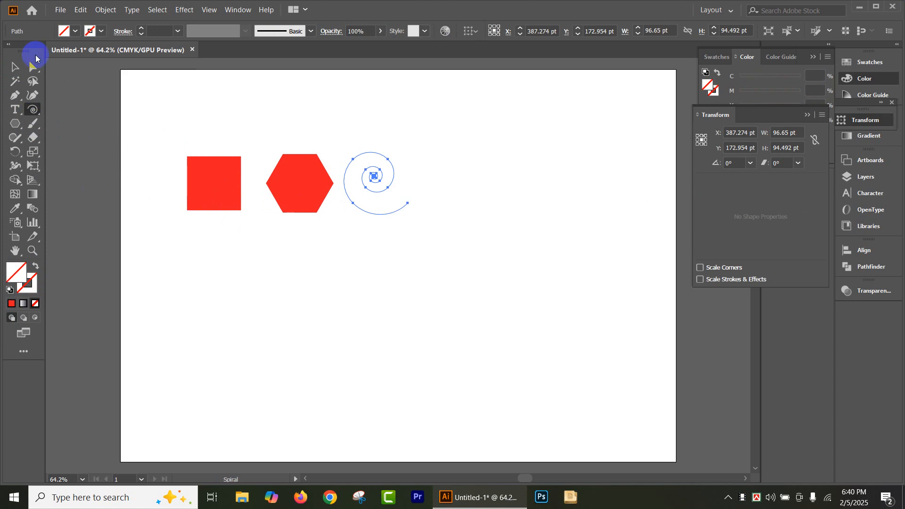
left_click(90, 31)
left_click(41, 51)
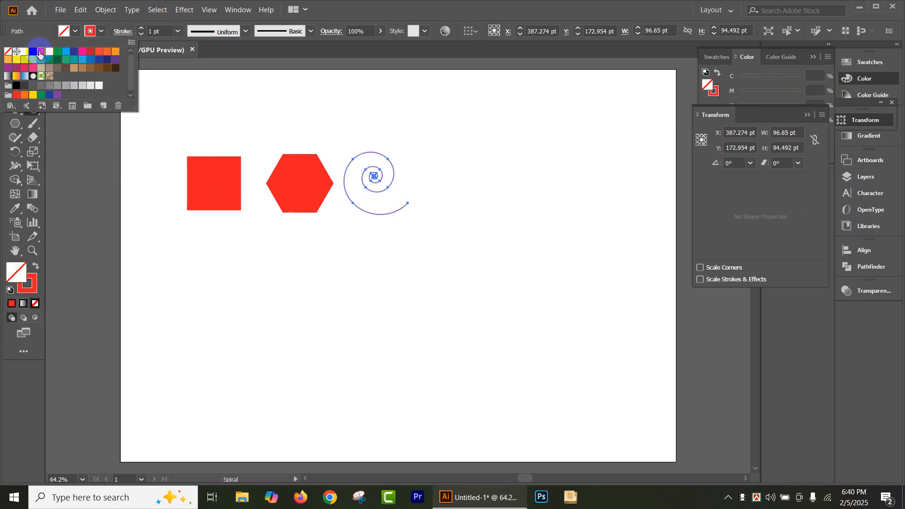
left_click(143, 29)
left_click(144, 29)
left_click(144, 29)
left_click(143, 29)
left_click(144, 29)
left_click(143, 29)
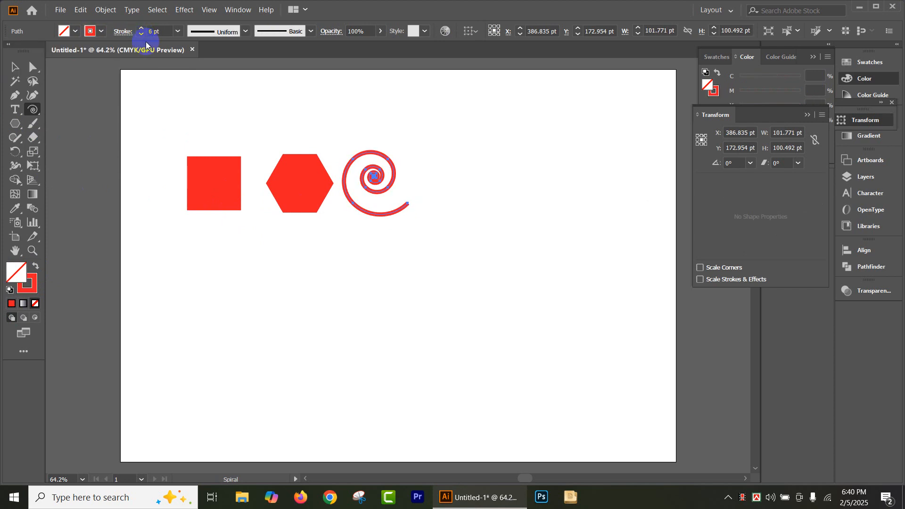
left_click(141, 34)
left_click(19, 72)
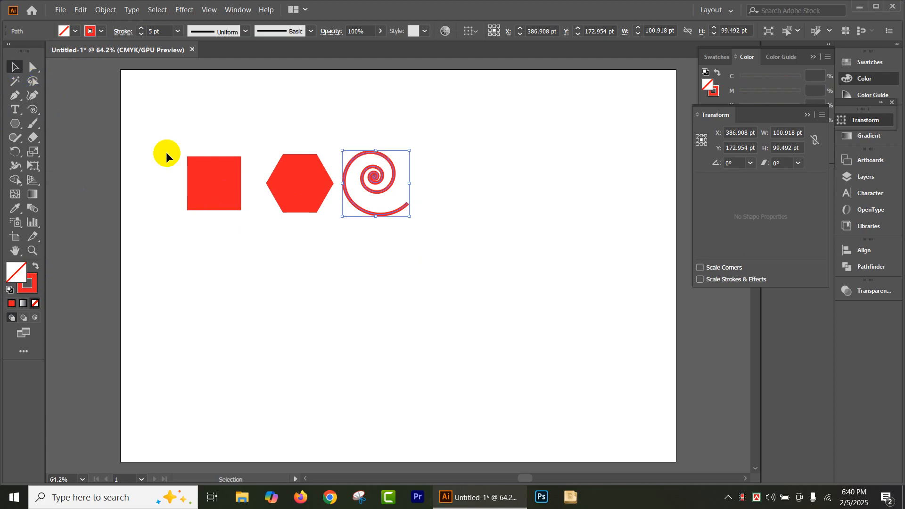
Apply a Pucker & Bloat effect to the square, bloating it into a four-petal flower
left_click_drag(183, 149, 238, 293)
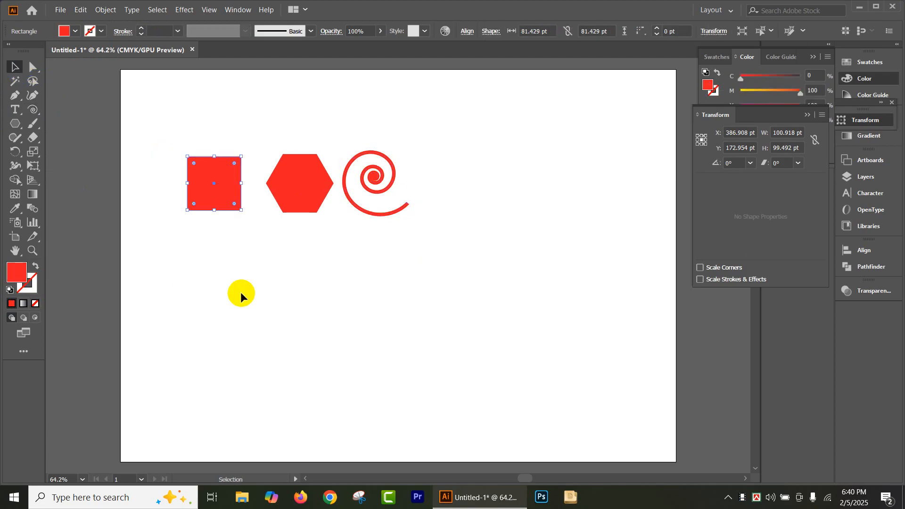
left_click(182, 10)
mouse_move(223, 116)
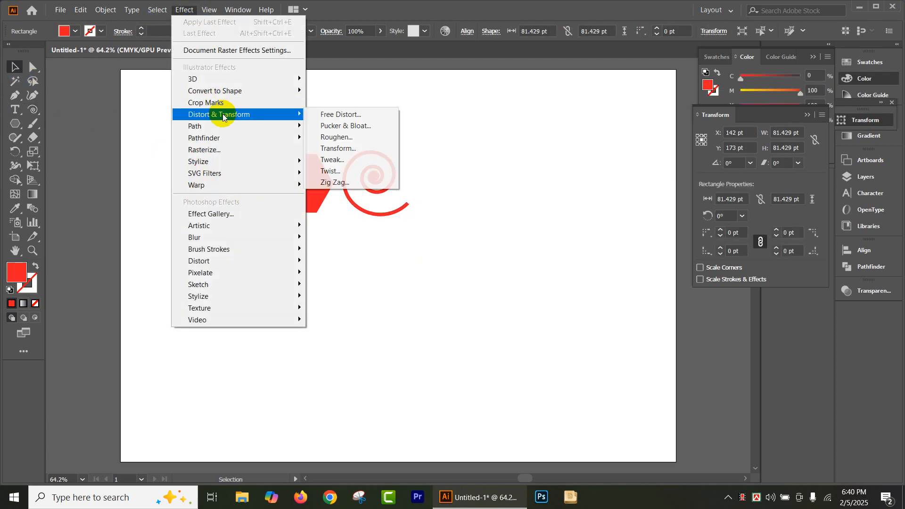
left_click(366, 129)
left_click(575, 243)
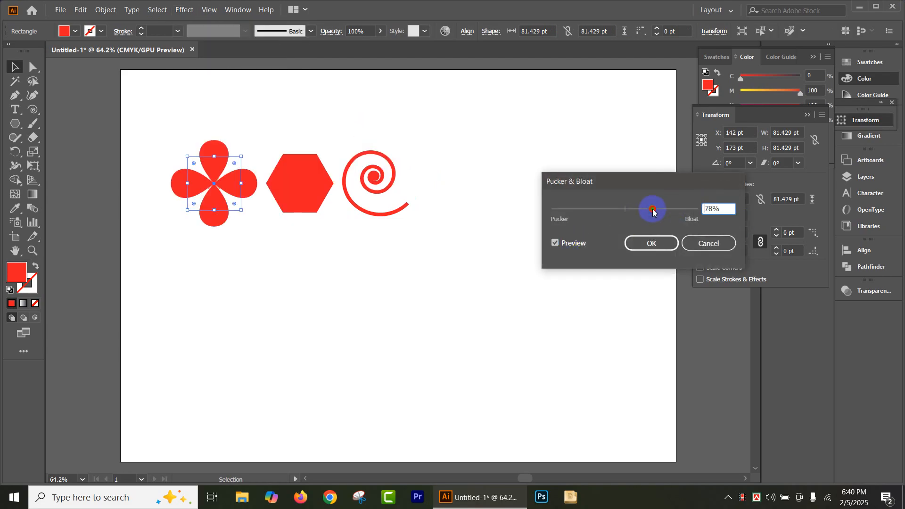
left_click_drag(653, 210, 659, 209)
left_click(657, 243)
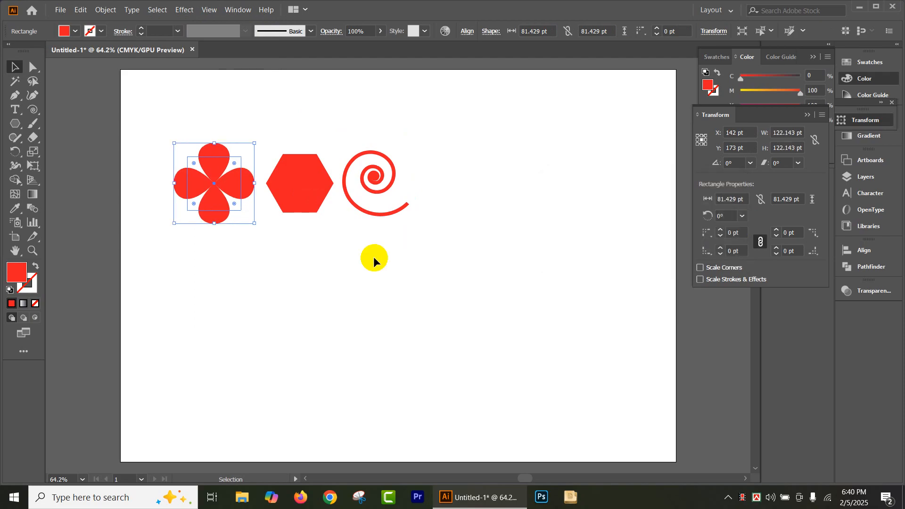
Bloat the hexagon into a six-petal flower with the Pucker & Bloat effect
left_click(15, 67)
left_click(301, 181)
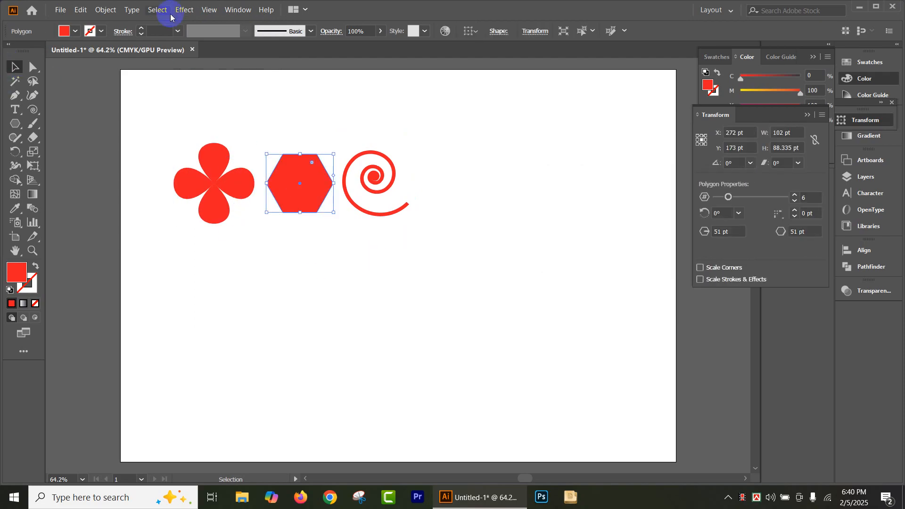
left_click(185, 10)
mouse_move(208, 115)
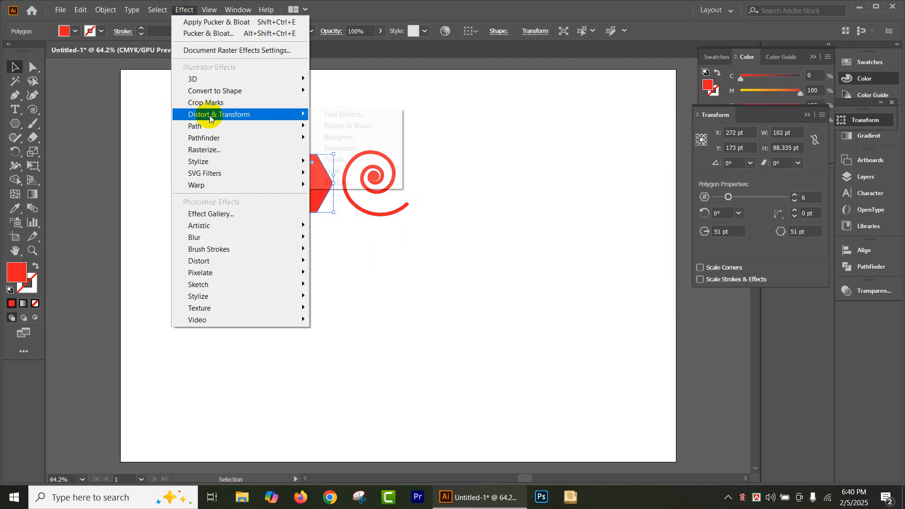
left_click(358, 126)
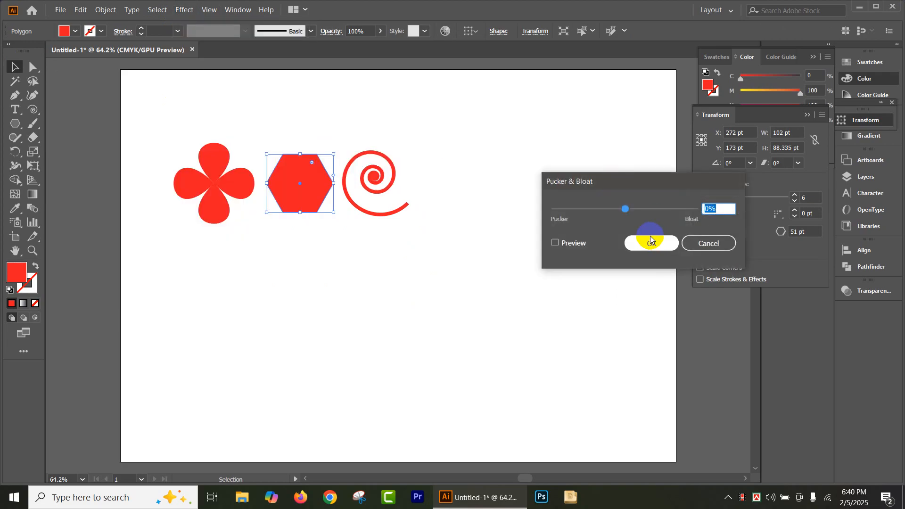
left_click(570, 244)
left_click(652, 209)
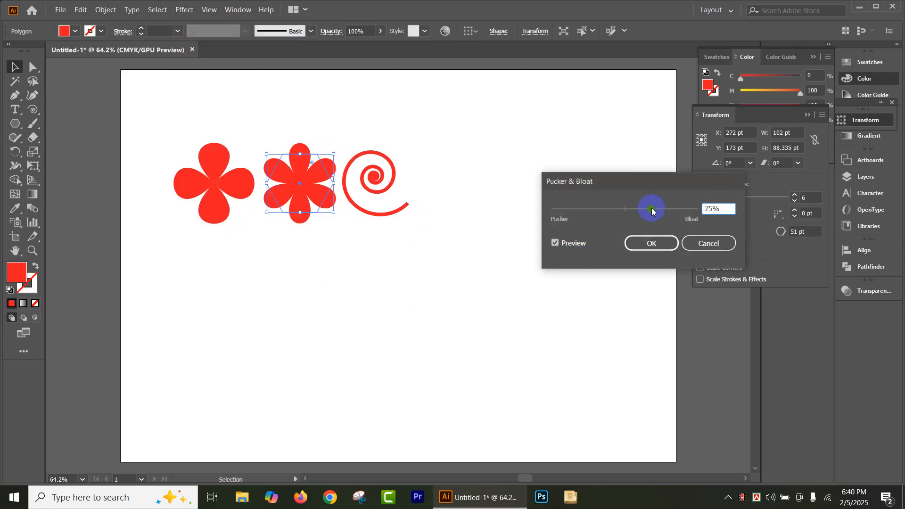
left_click_drag(652, 211, 658, 208)
left_click(654, 244)
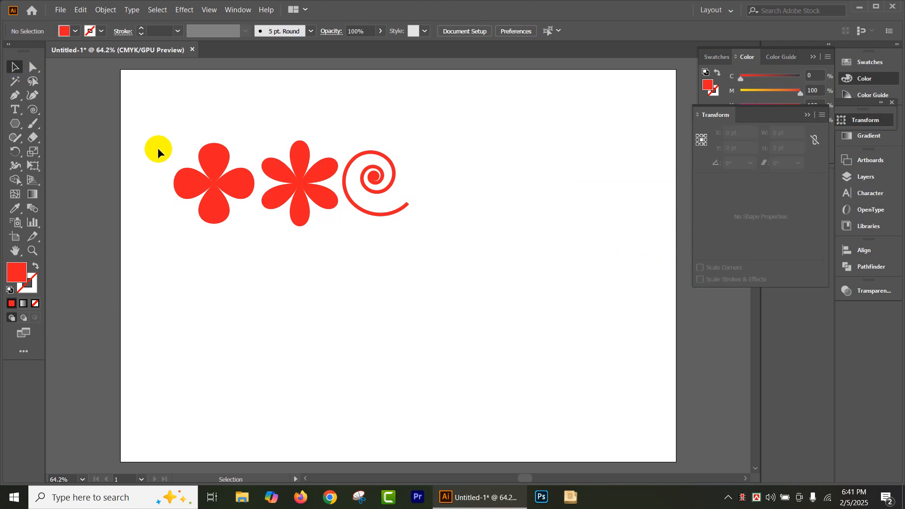
Apply the elliptical variable width profile to the spiral's stroke so that both ends taper
left_click_drag(157, 137, 514, 297)
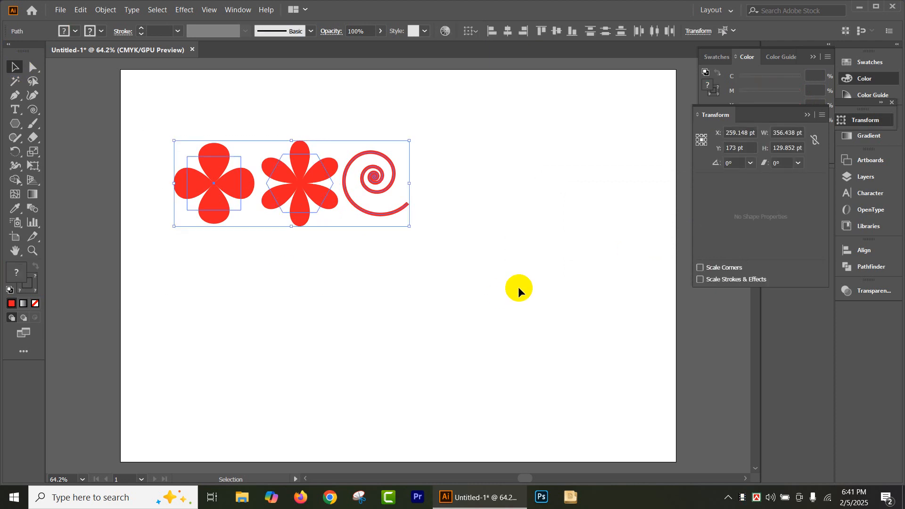
left_click(491, 272)
left_click(395, 183)
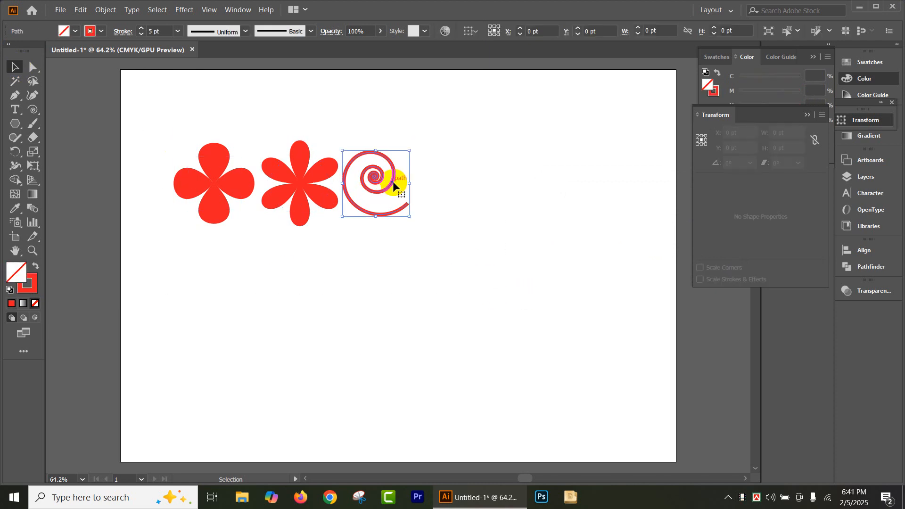
left_click(247, 32)
left_click(217, 65)
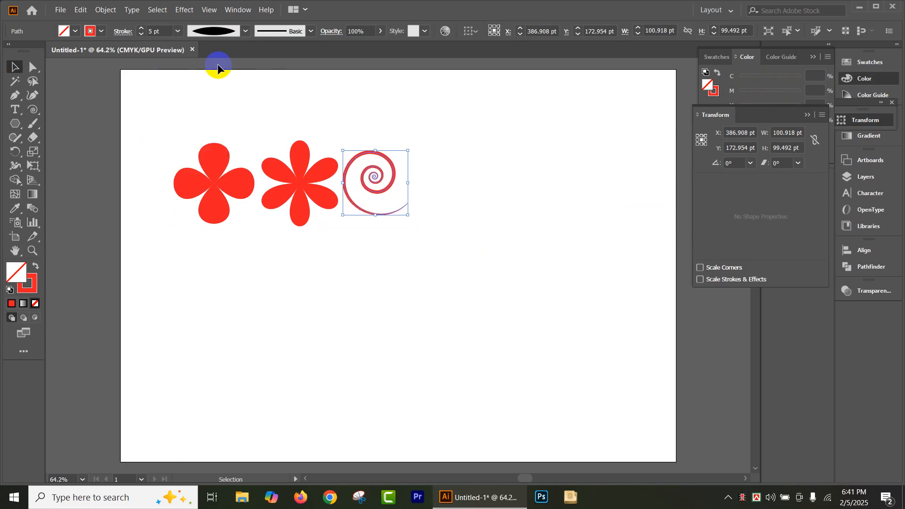
left_click(473, 159)
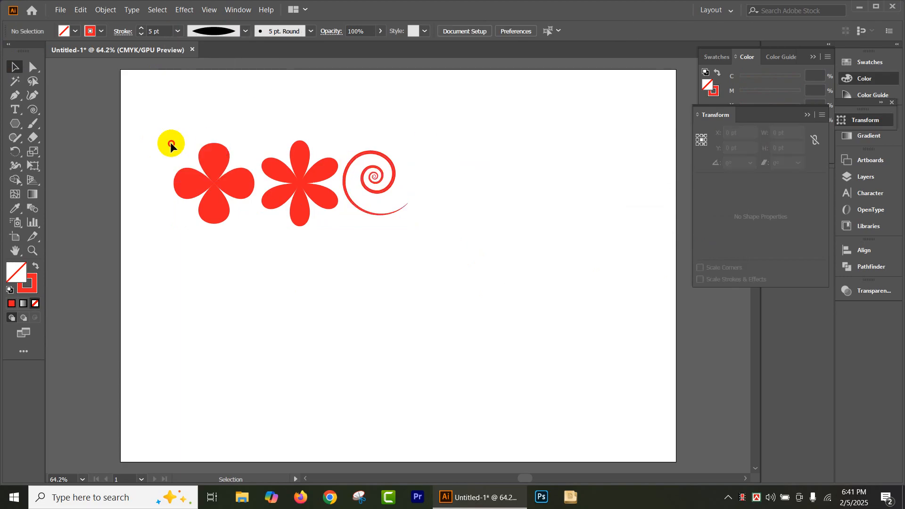
Expand the appearance of both flowers and the spiral into plain filled paths
left_click_drag(170, 142, 530, 283)
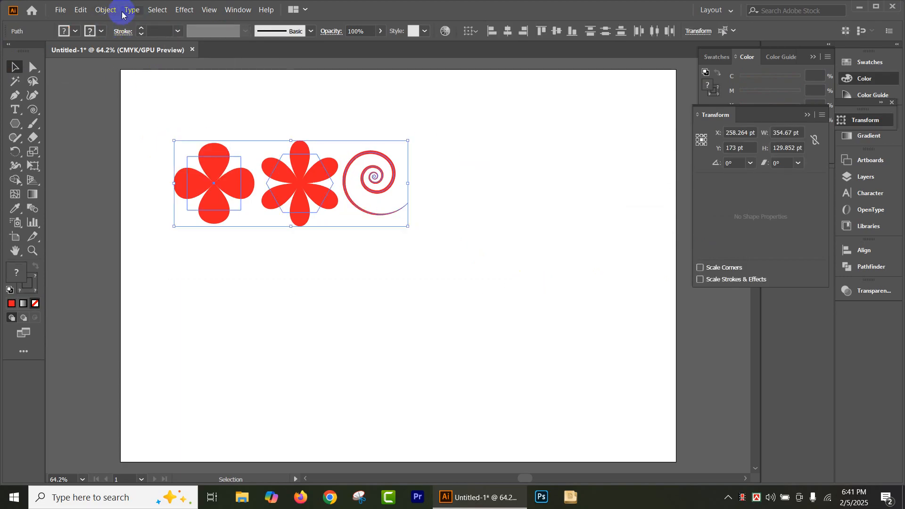
left_click(105, 9)
left_click(143, 143)
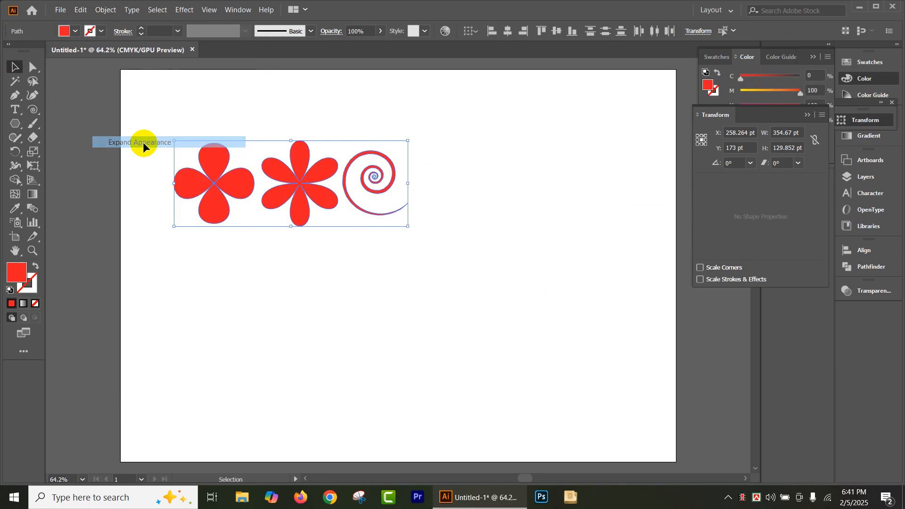
left_click(510, 286)
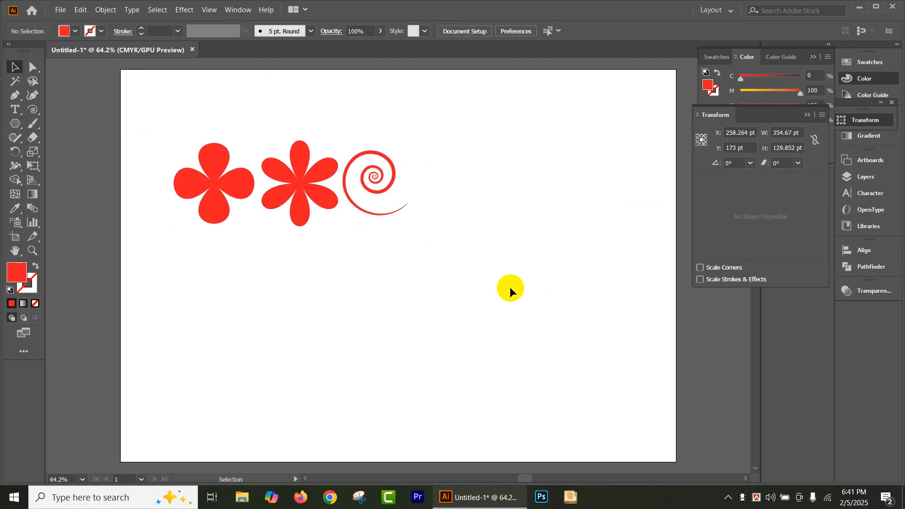
Place a copy of the spiral rotated 270° below the flowers, and move the original spiral below that copy
left_click(384, 189)
left_click_drag(392, 197, 341, 276)
left_click_drag(369, 239, 381, 322)
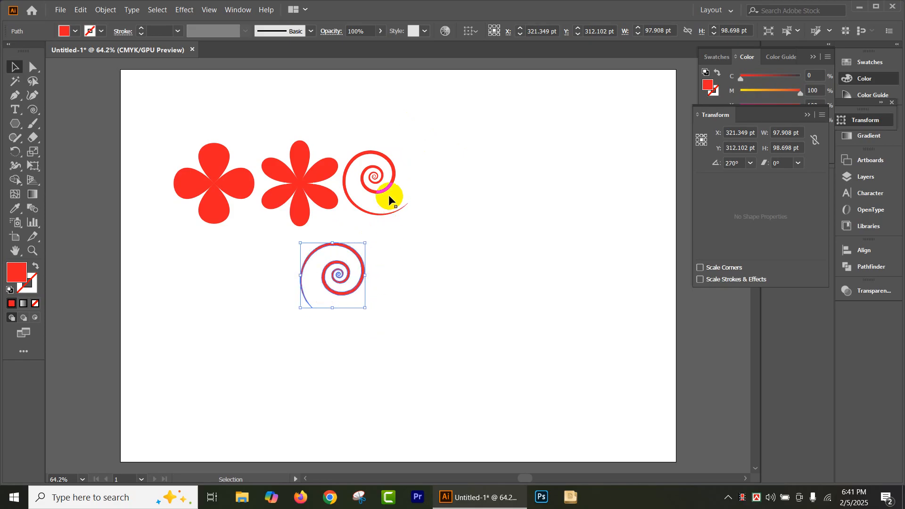
left_click_drag(388, 194, 296, 364)
left_click(441, 329)
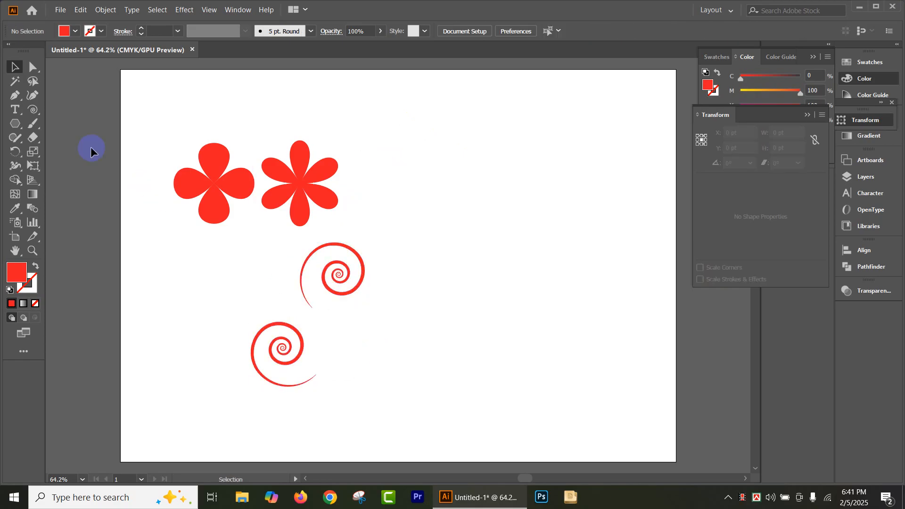
Draw a red five-pointed star about 92 pt wide beside the rotated spiral
left_click(17, 129)
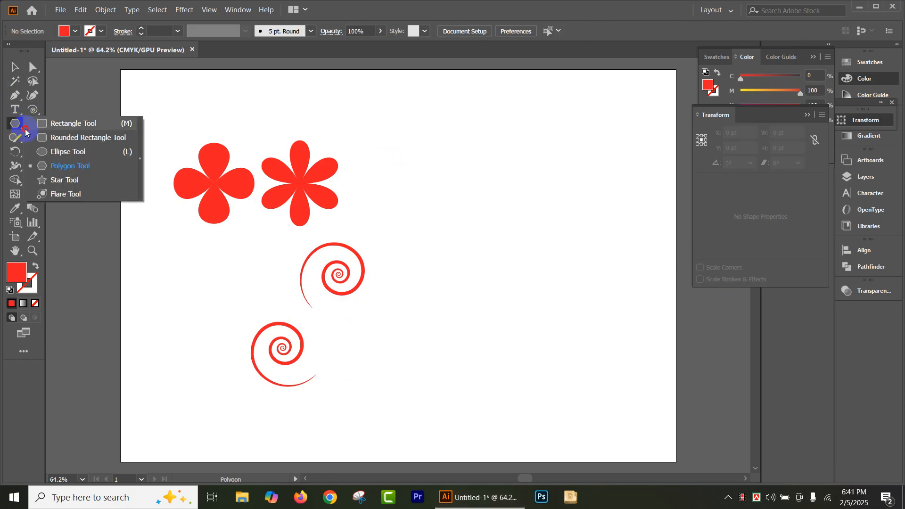
left_click(64, 179)
left_click_drag(424, 265, 439, 288)
left_click(23, 69)
left_click(444, 141)
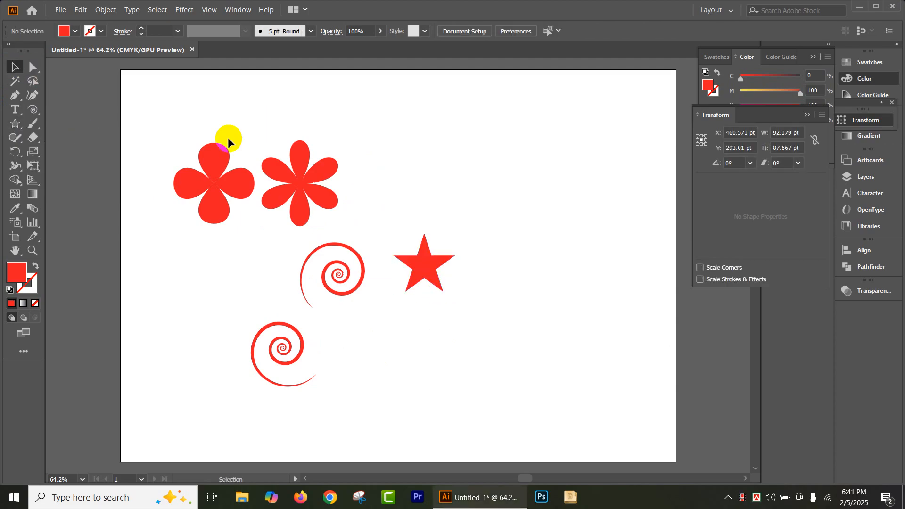
Draw a square about 256 pt wide in the artboard's upper right, with a red 1 pt stroke and no fill
left_click(20, 127)
left_click(66, 123)
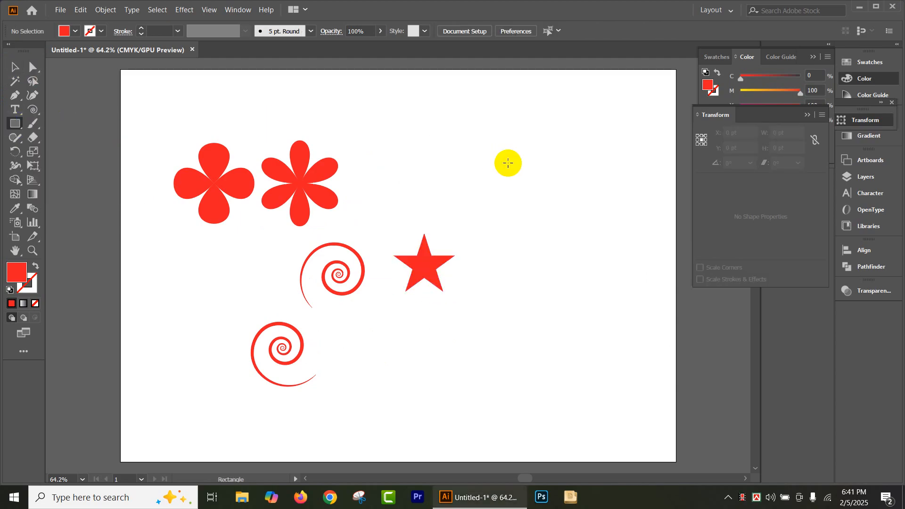
mouse_move(465, 114)
left_mouse_down()
mouse_move(592, 299)
mouse_move(583, 288)
left_mouse_up()
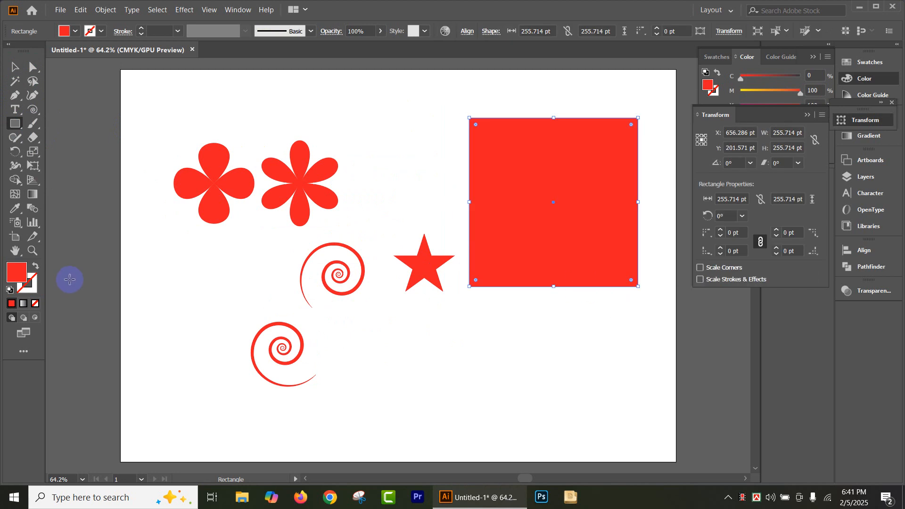
left_click(35, 266)
left_click(14, 67)
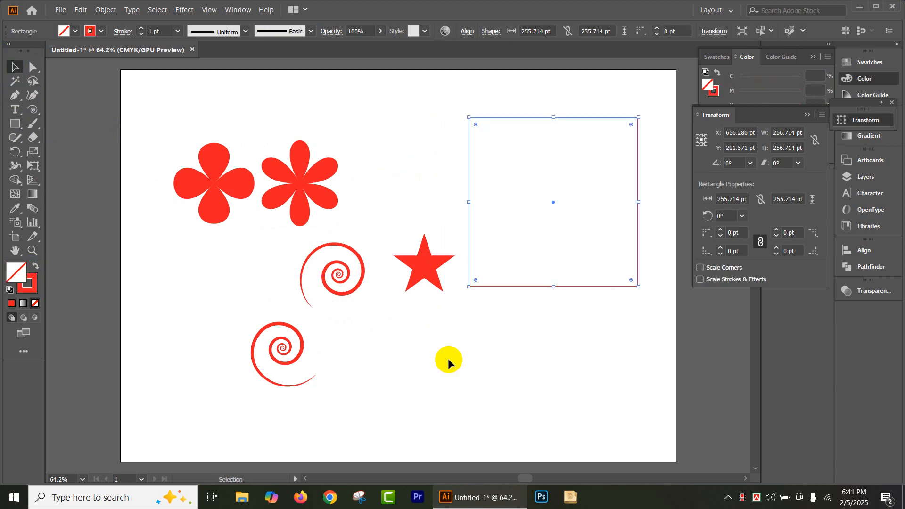
Scale both flowers down together proportionally to about 183 pt overall width
left_click(304, 207)
left_click_drag(188, 148, 316, 215)
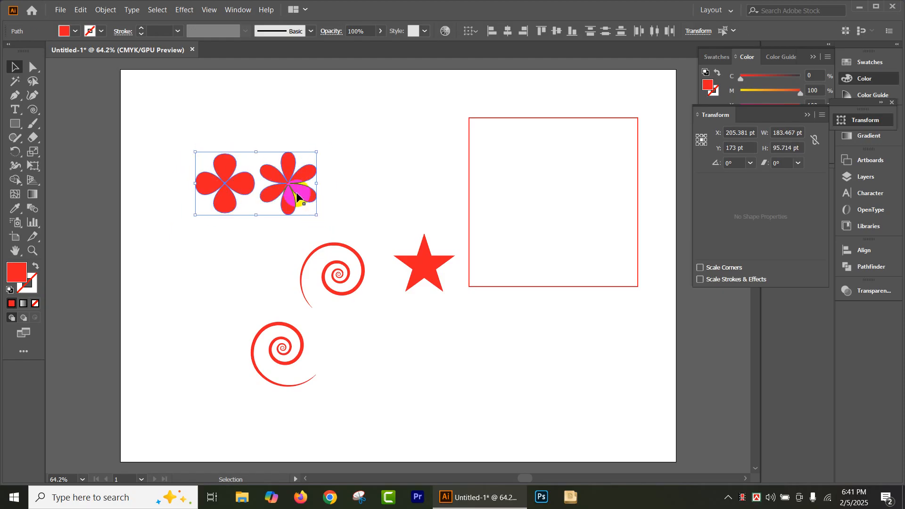
left_click(228, 225)
Move the two flowers into diagonally opposite corners of the outlined square and the two spirals into its remaining corners
left_click_drag(222, 180, 501, 151)
left_click_drag(303, 194, 620, 260)
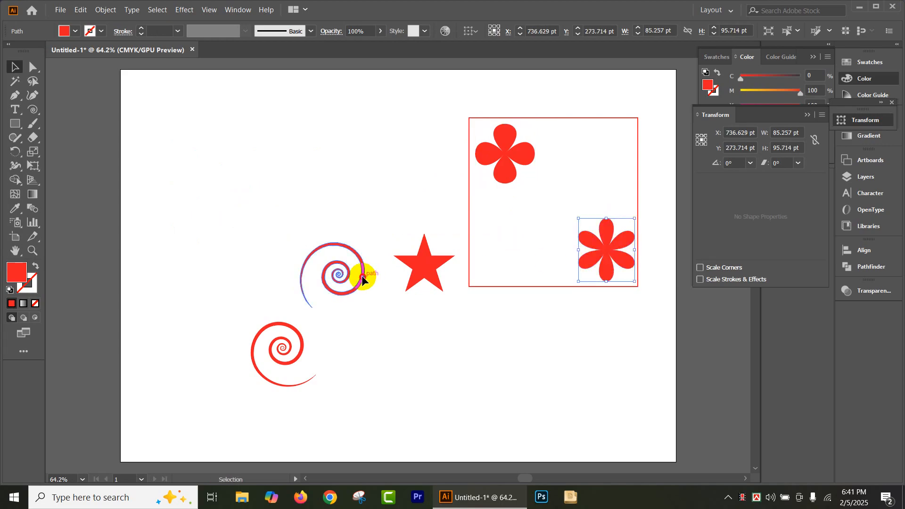
left_click_drag(361, 276, 632, 160)
left_click_drag(305, 347, 527, 239)
Enlarge both flowers inside the square, making the six-petal one about 99 by 111 pt, and keep them within their corners
left_click(514, 174)
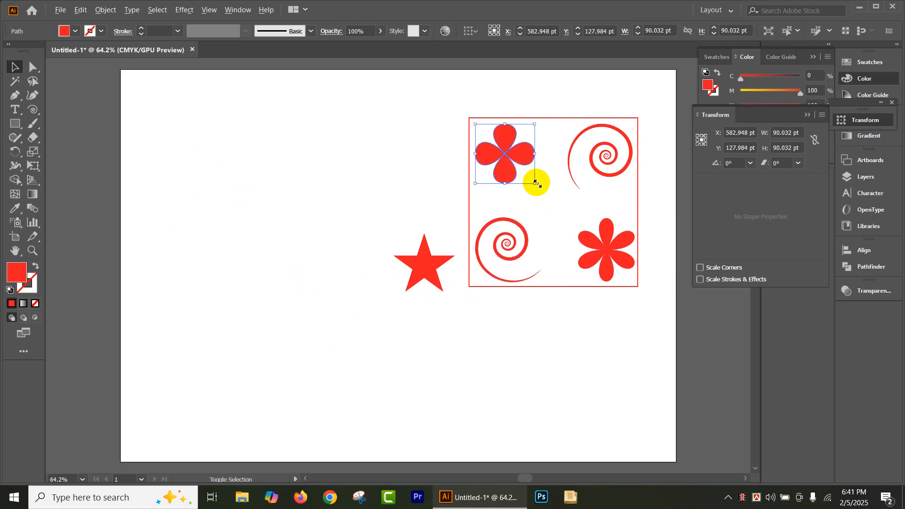
left_click_drag(536, 183, 511, 174)
left_click(624, 271)
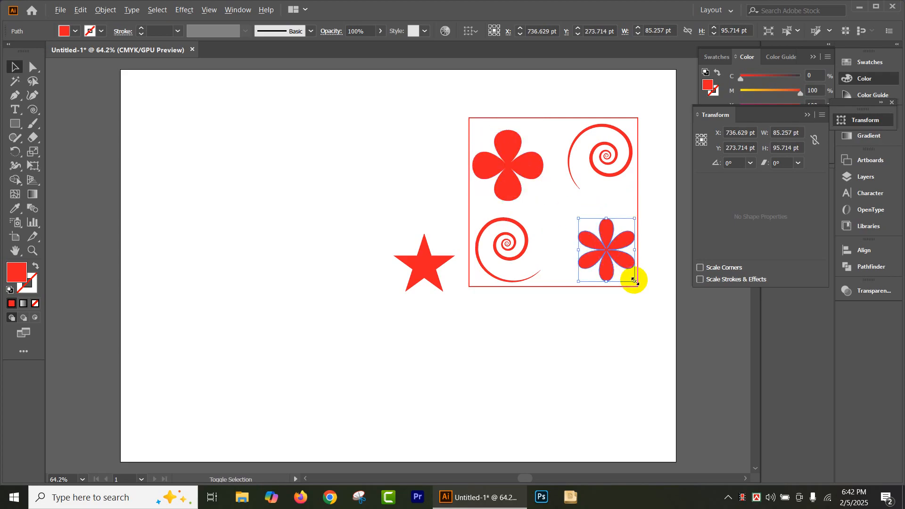
left_click_drag(635, 282, 640, 287)
left_click_drag(601, 249, 600, 242)
left_click(621, 290)
left_click(462, 282)
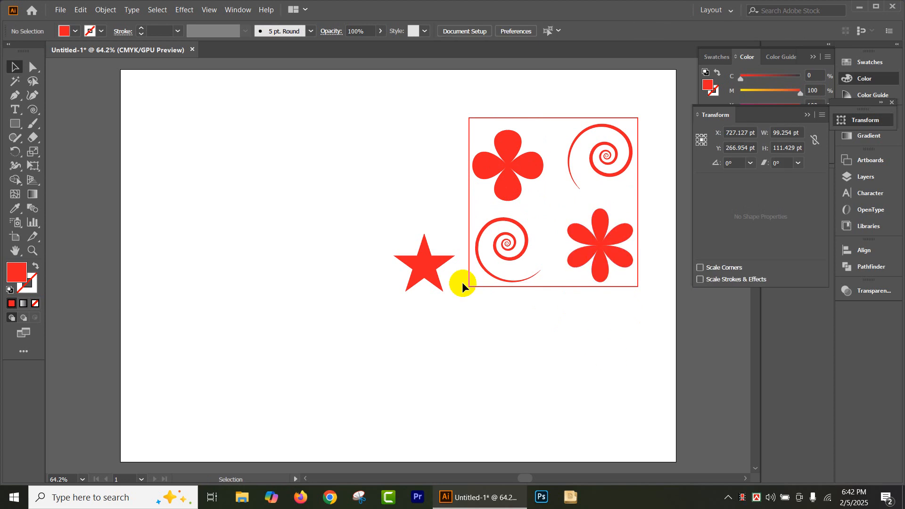
Place the star at the centre of the outlined square, scaled down to fit between the flowers and spirals
left_click_drag(429, 261, 575, 202)
key("space")
left_click_drag(630, 365, 504, 377)
left_click(624, 305)
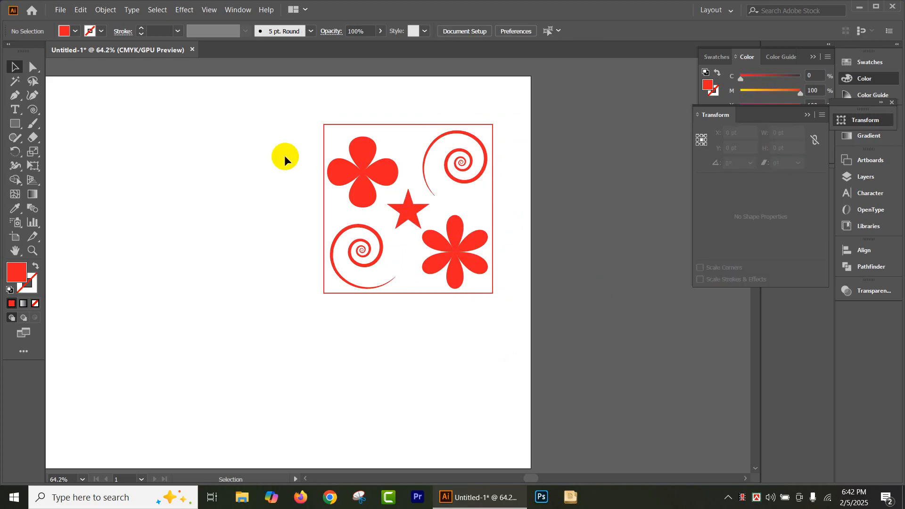
Select the whole tile artwork, including its square outline, and add it to the Swatches as a new pattern swatch
left_click_drag(386, 202, 508, 394)
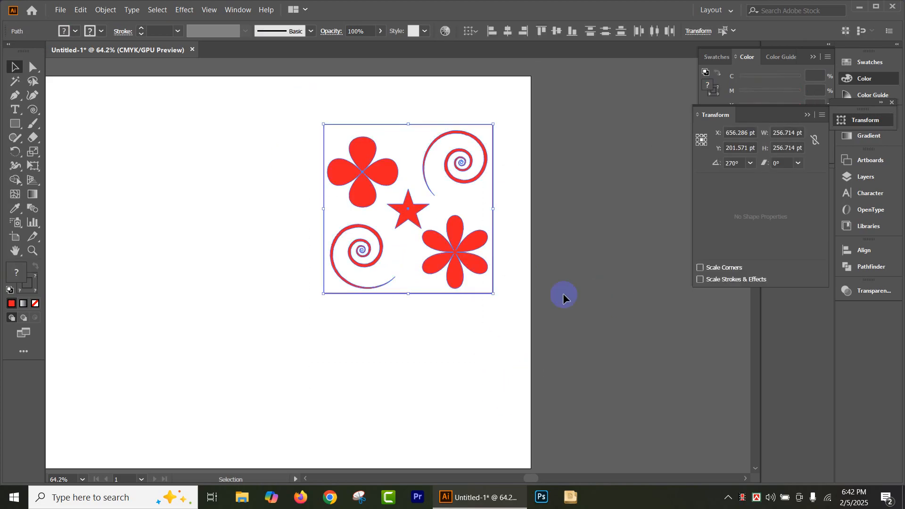
left_click(234, 10)
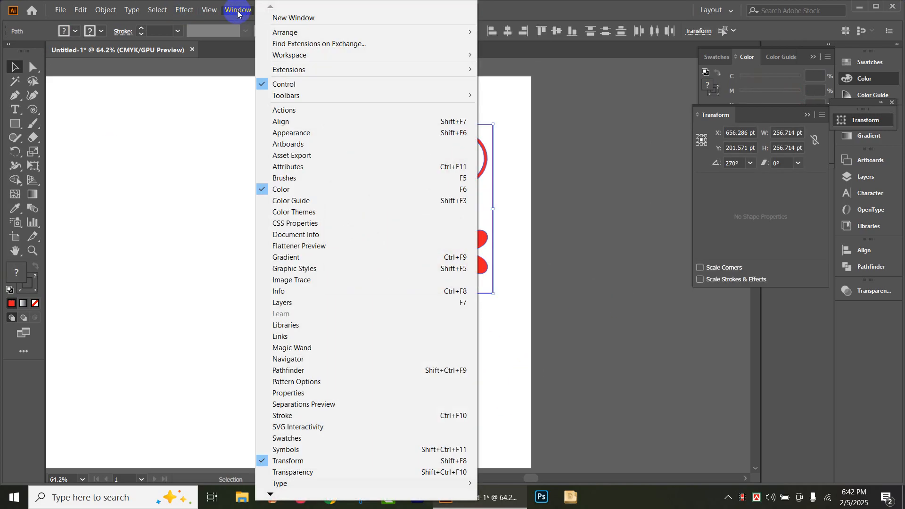
left_click(300, 438)
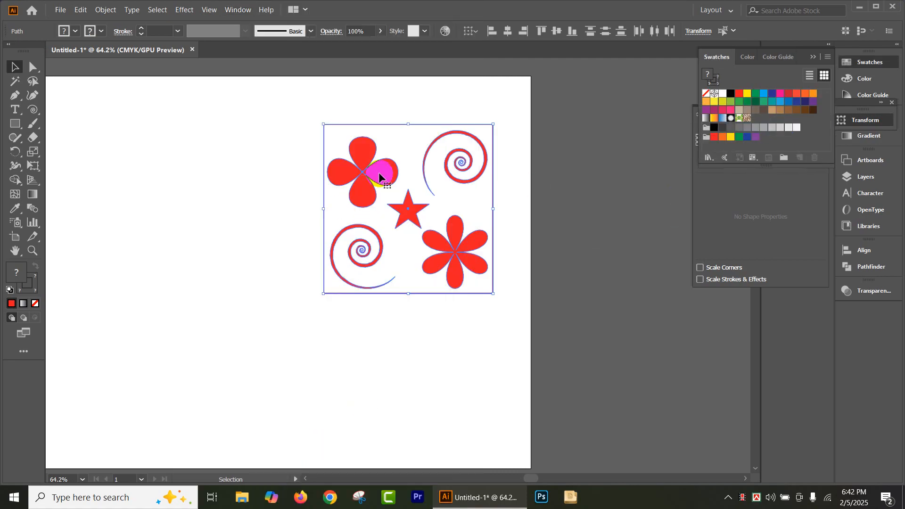
left_click_drag(379, 176, 790, 127)
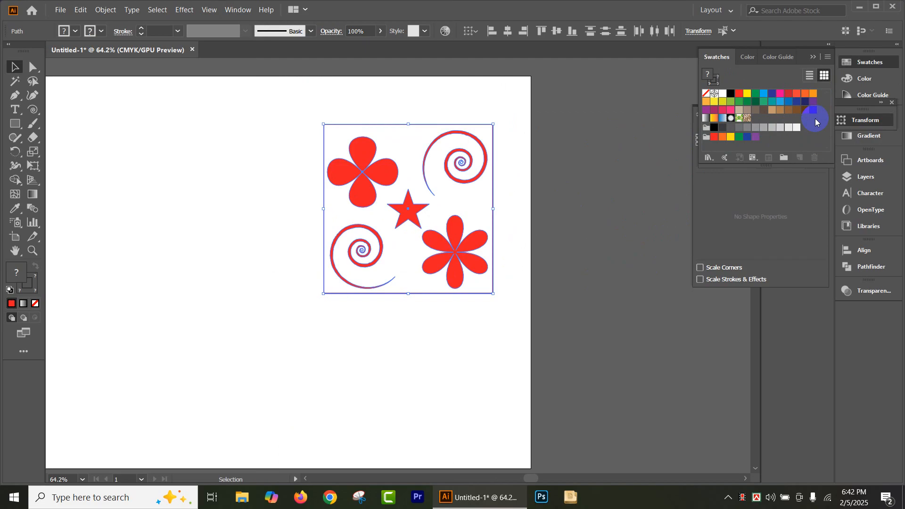
left_click_drag(458, 267, 816, 118)
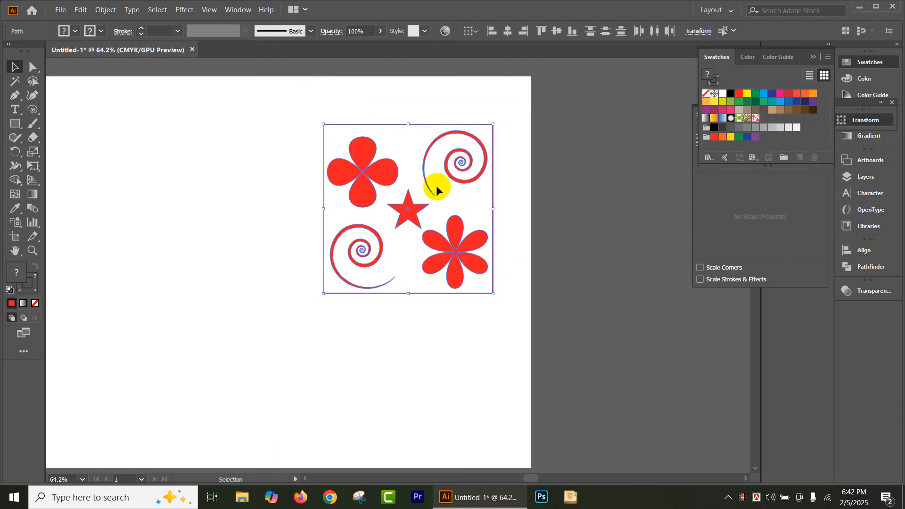
Move all the tile artwork off the artboard, just beyond its right edge
left_click_drag(312, 118, 525, 348)
mouse_move(465, 257)
left_mouse_down()
mouse_move(655, 194)
mouse_move(672, 197)
left_mouse_up()
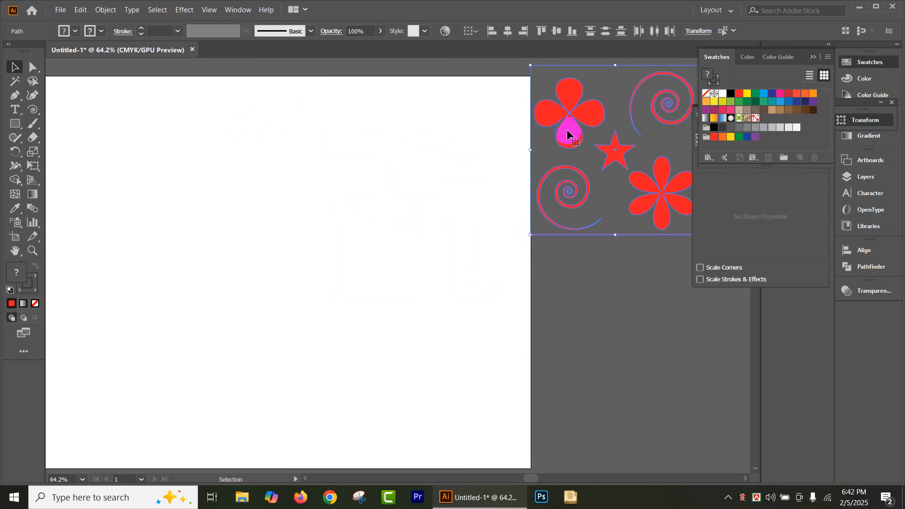
left_click_drag(567, 130, 604, 137)
Draw a square about 359 pt wide on the artboard and fill it with the new flower pattern swatch
left_click(14, 125)
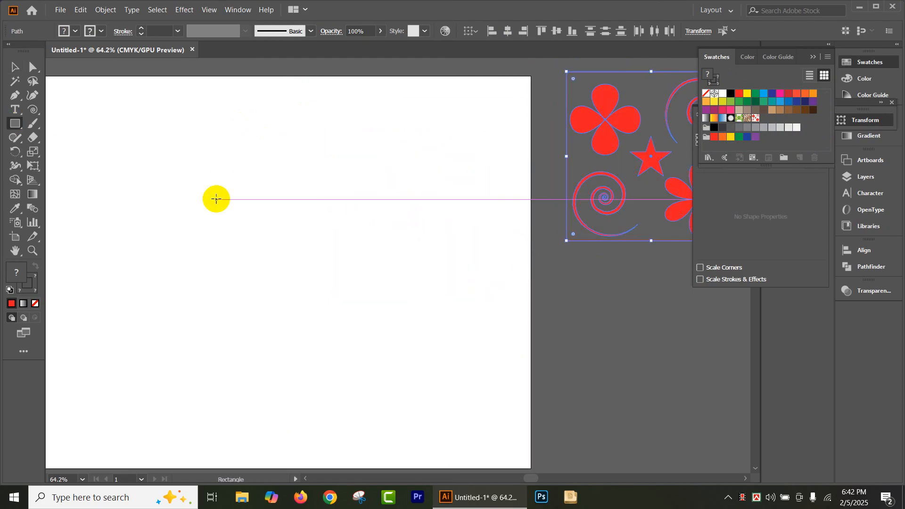
left_click_drag(94, 91, 330, 328)
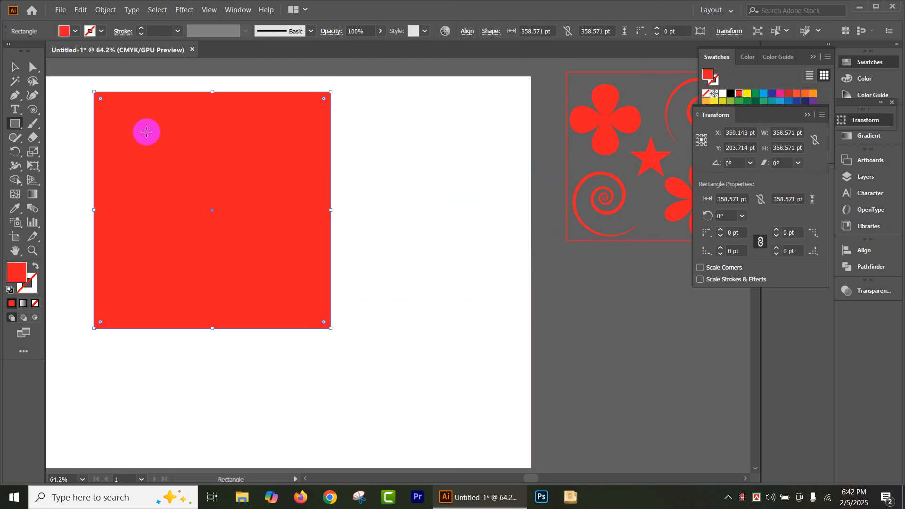
left_click(15, 73)
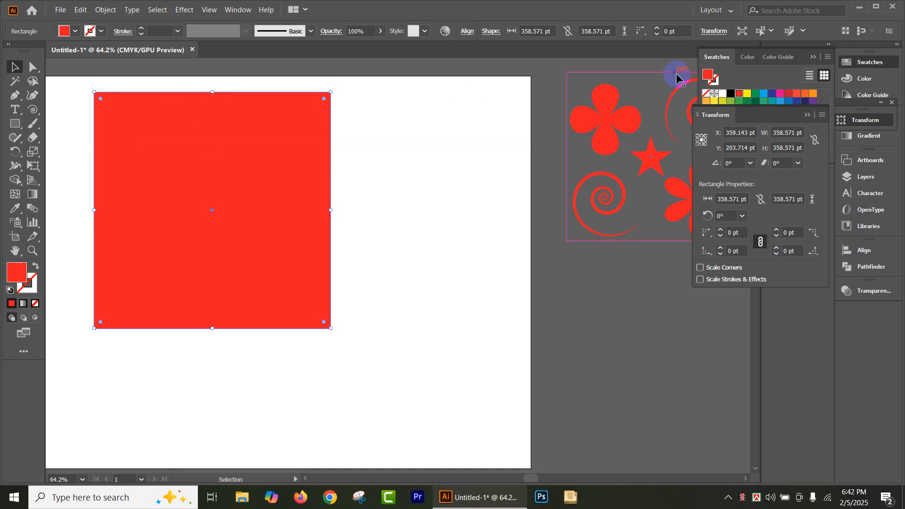
left_click(818, 125)
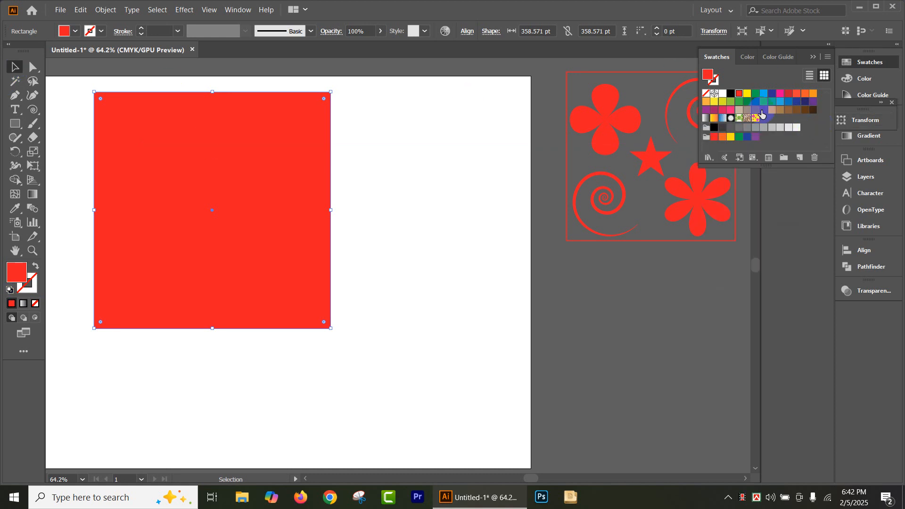
left_click(754, 119)
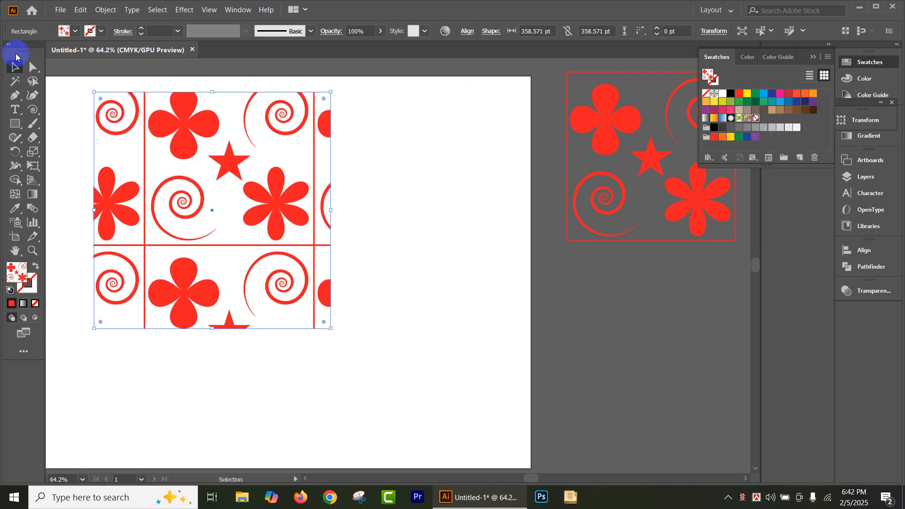
Enlarge the pattern-filled square proportionally in stages to about 1072 pt
left_click_drag(456, 193, 674, 104)
left_click_drag(433, 115, 440, 184)
left_click_drag(559, 309, 639, 390)
scroll(482, 260, "down", 2)
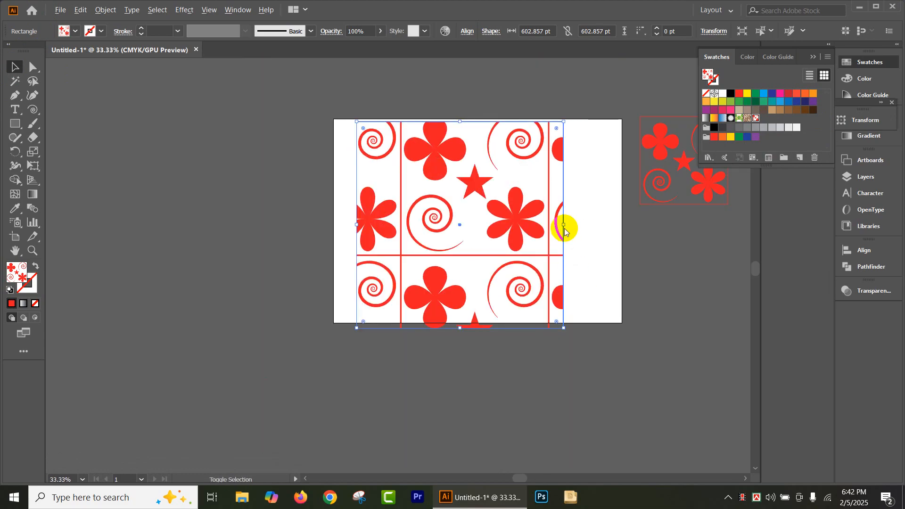
key("ctrl+shift+a")
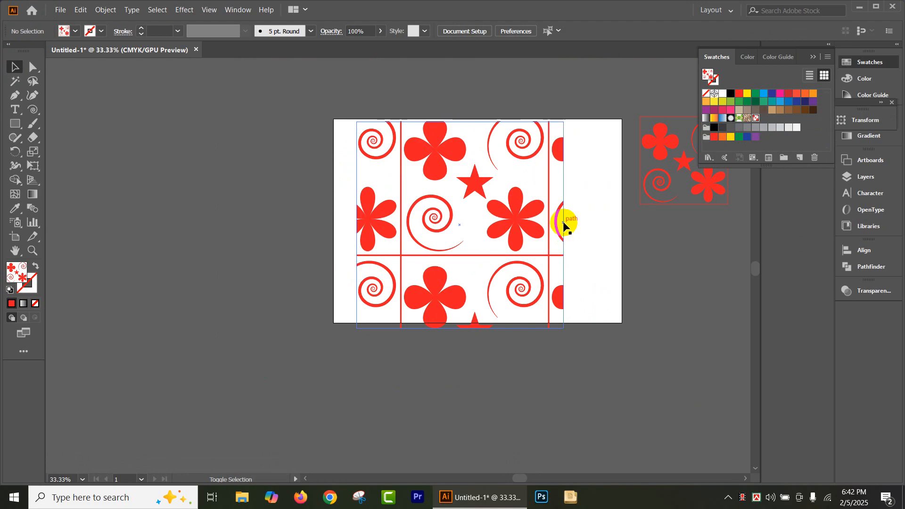
left_click(535, 225)
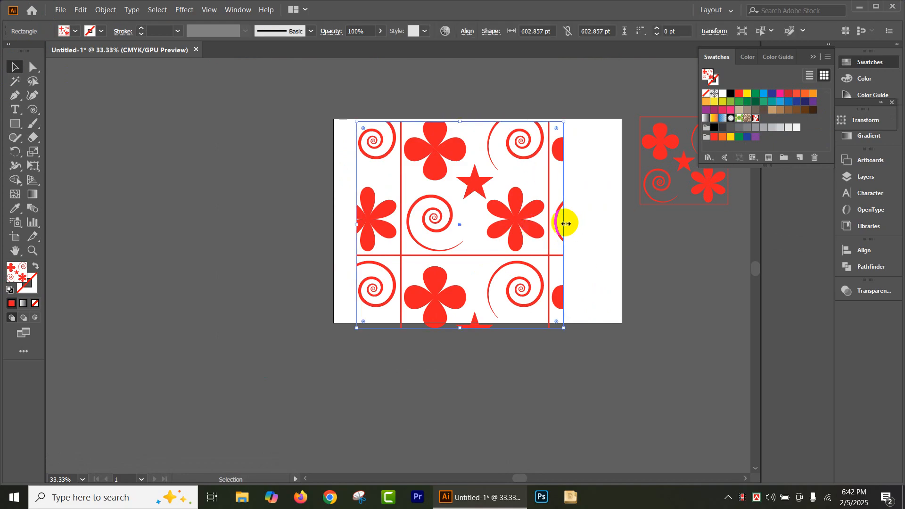
left_click_drag(564, 224, 643, 236)
scroll(471, 292, "up", 2)
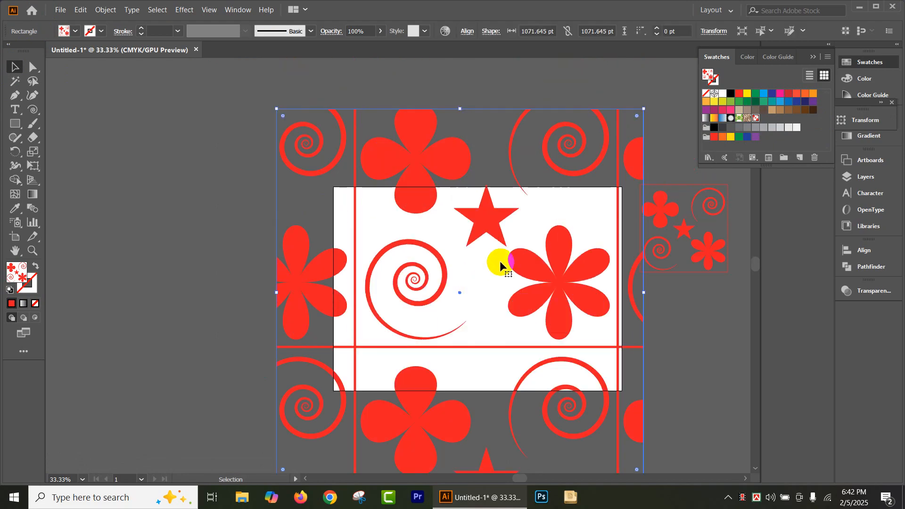
scroll(500, 262, "down", 2)
Move the enlarged pattern-filled square off the artboard and delete it
left_click_drag(522, 261, 303, 204)
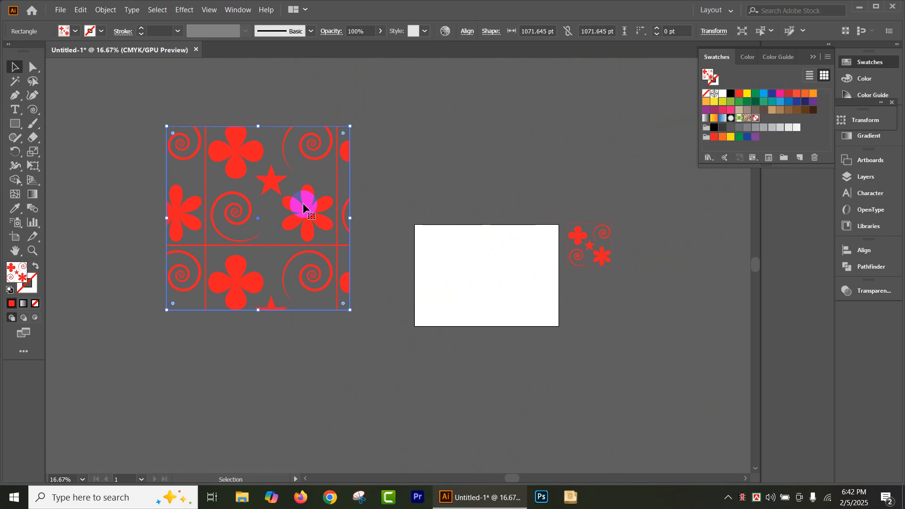
left_click(384, 176)
left_click(350, 293)
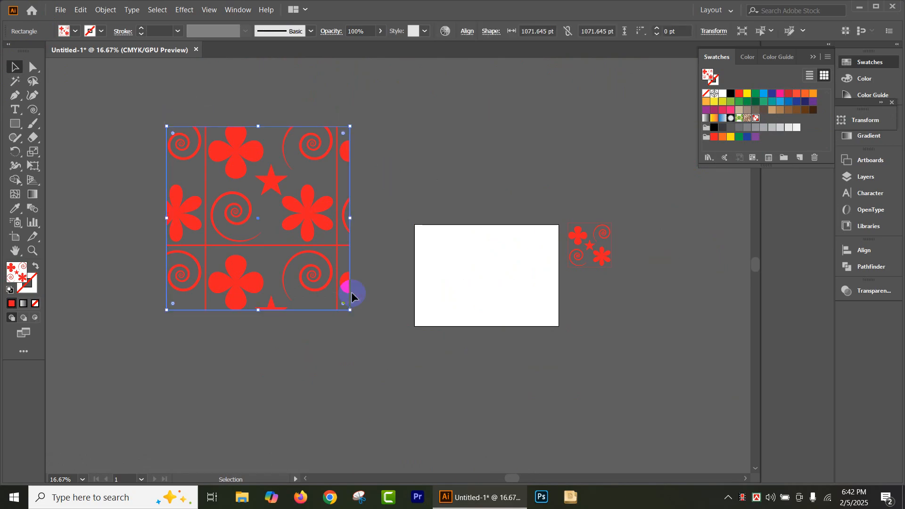
key("Delete")
Draw a rectangle covering the whole artboard, 841.89 by 591.925 pt, and fill it with the flower pattern swatch at its original tile size
left_click_drag(626, 329, 504, 240)
scroll(397, 235, "up", 2)
left_click(15, 124)
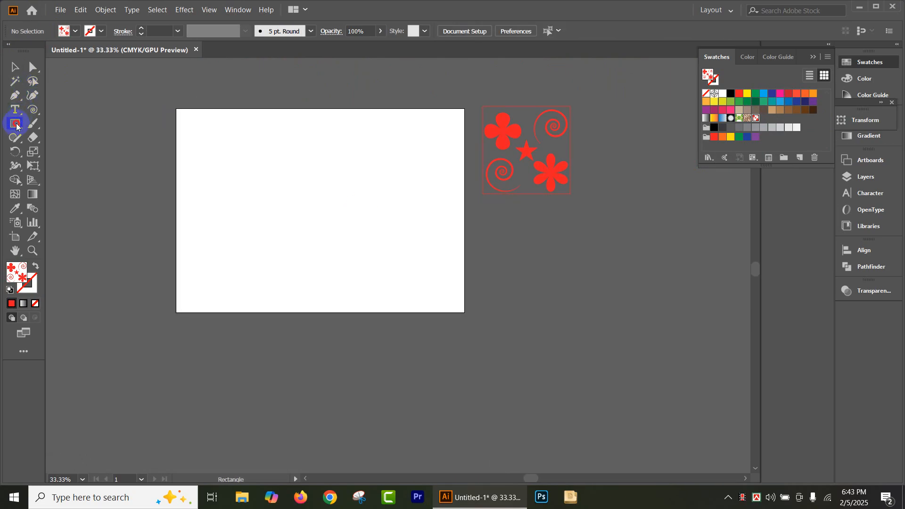
left_click_drag(176, 110, 465, 312)
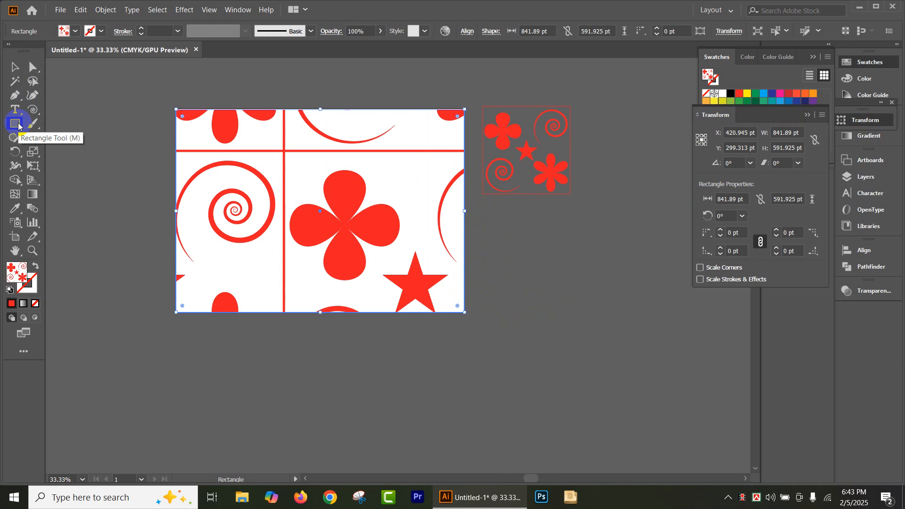
left_click(14, 67)
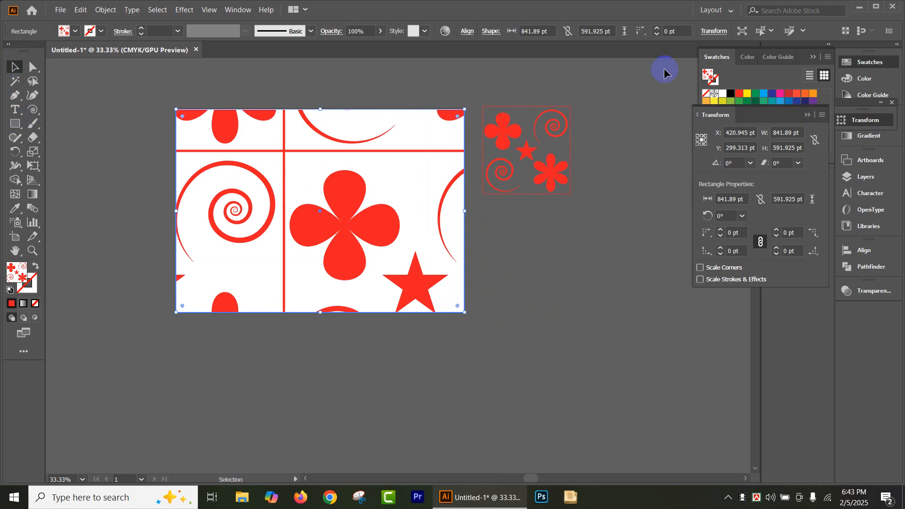
left_click(809, 116)
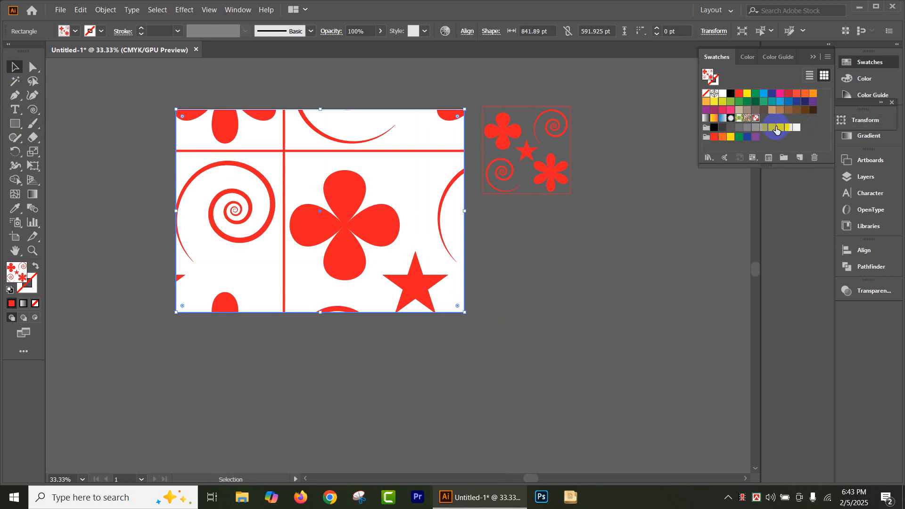
left_click_drag(627, 150, 336, 236)
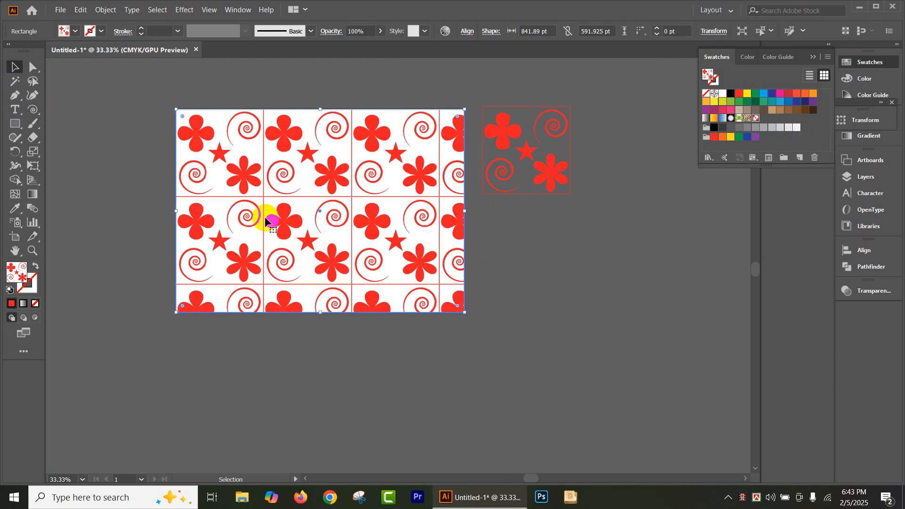
Open the flower pattern swatch for editing and set its tile type to Brick by Row
double_click(755, 119)
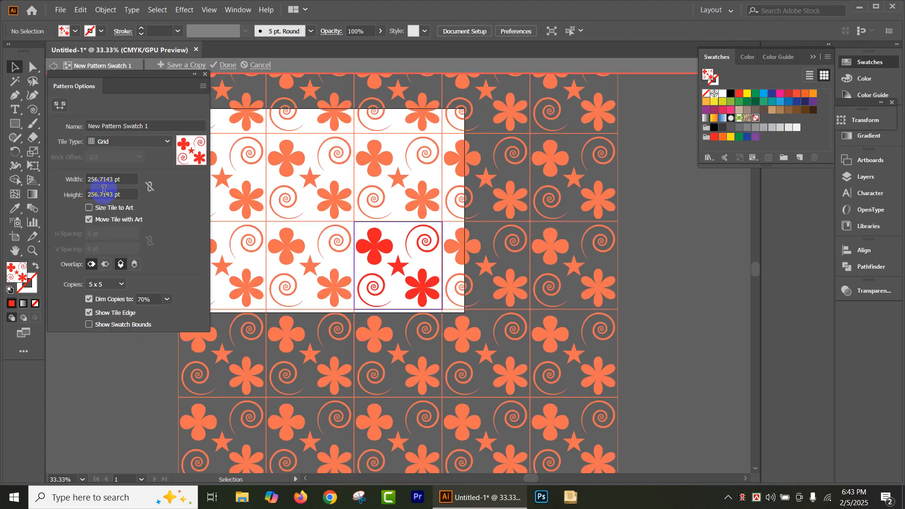
left_click(121, 141)
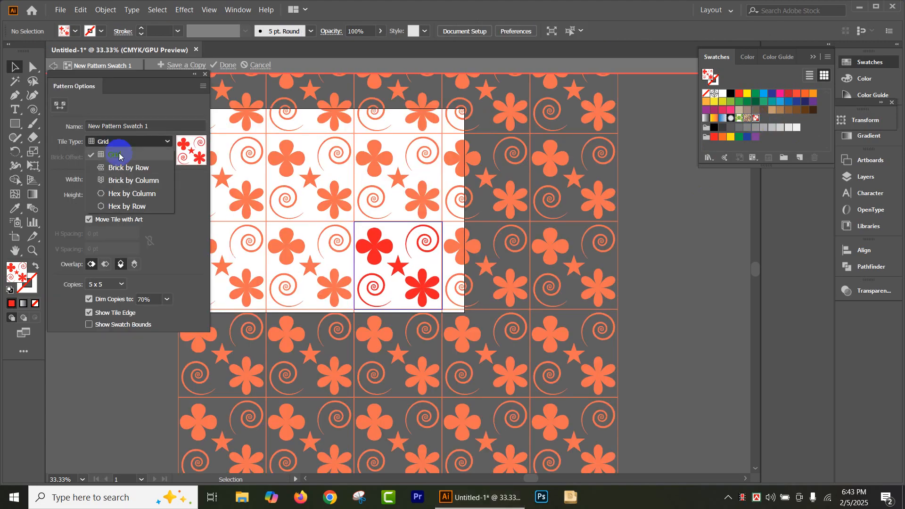
left_click(148, 170)
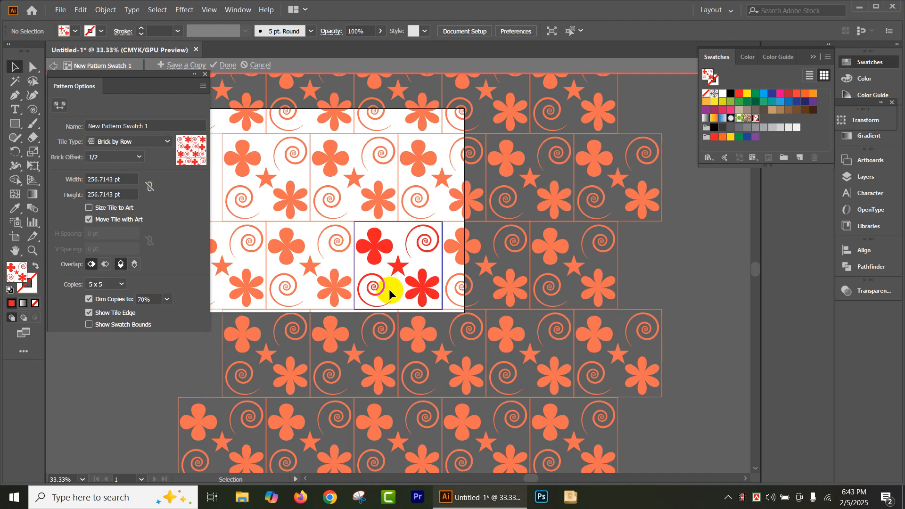
Recolor the pattern tile's six-petal flower bright blue and its four-petal flower green
left_click(431, 292)
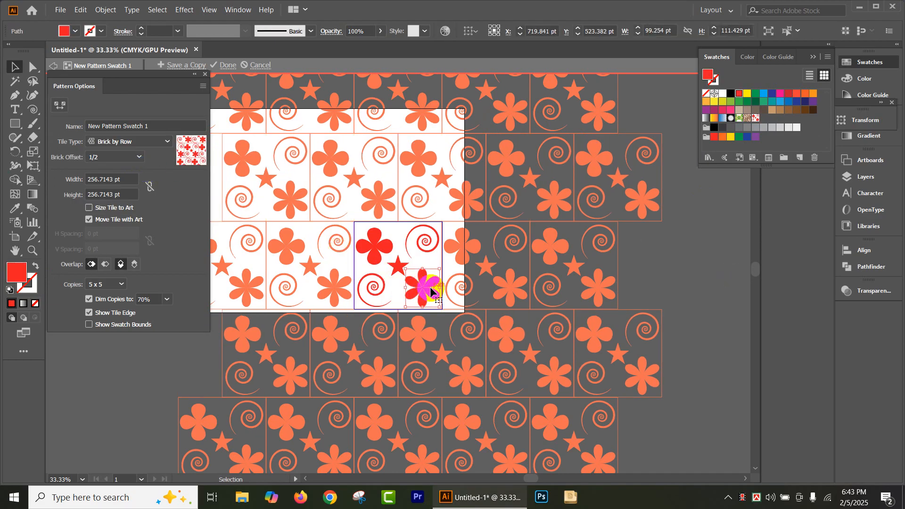
left_click(764, 94)
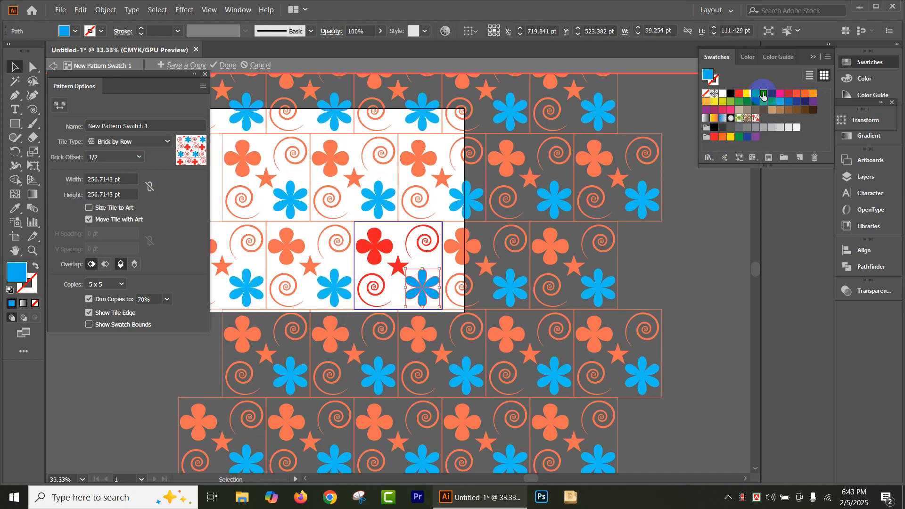
left_click(369, 265)
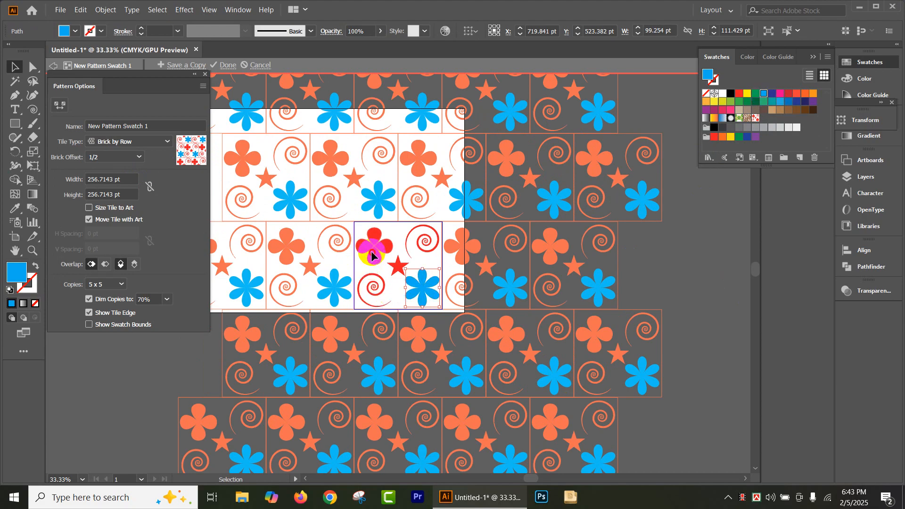
left_click(755, 93)
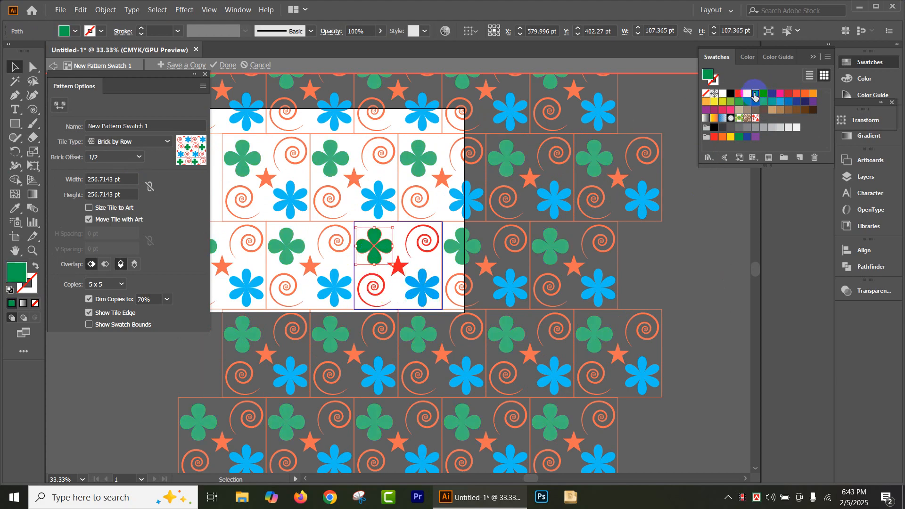
Recolor the spiral in the pattern tile's upper-right corner, trying blue and red swatches before settling on purple
left_click(429, 246)
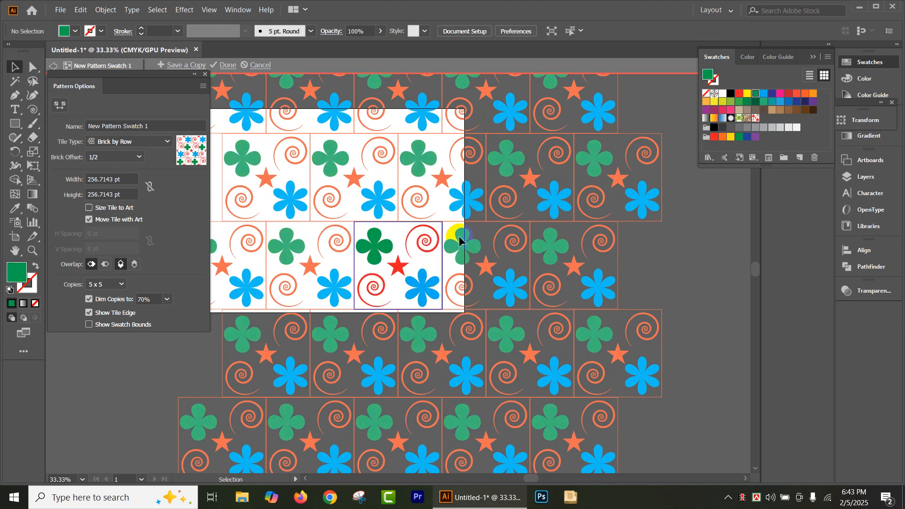
left_click(425, 244)
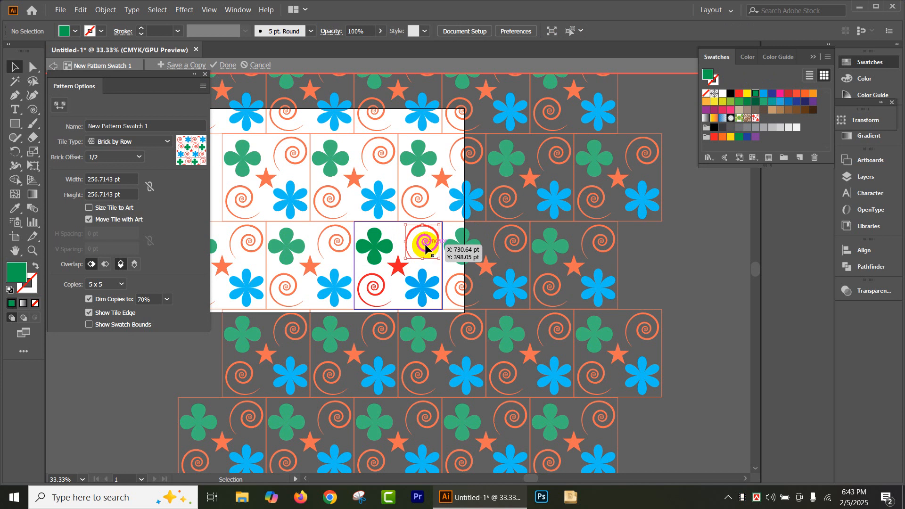
left_click(772, 94)
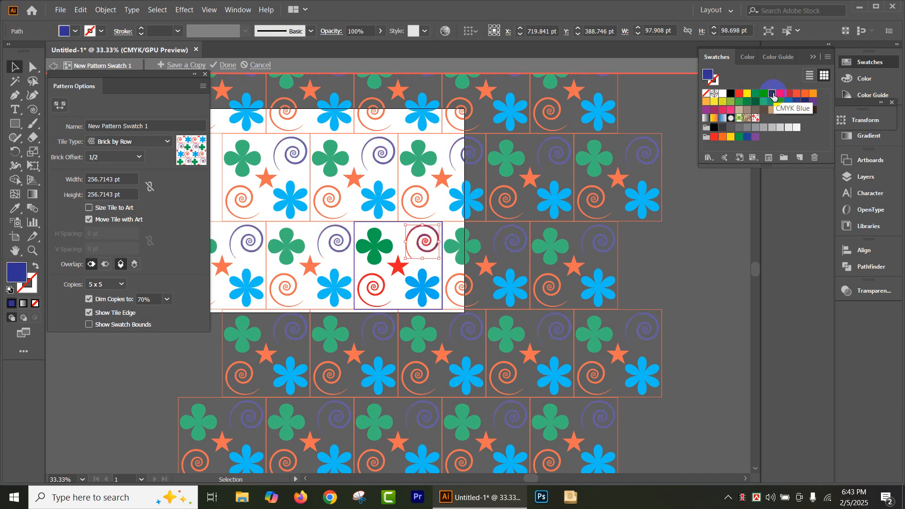
left_click(789, 94)
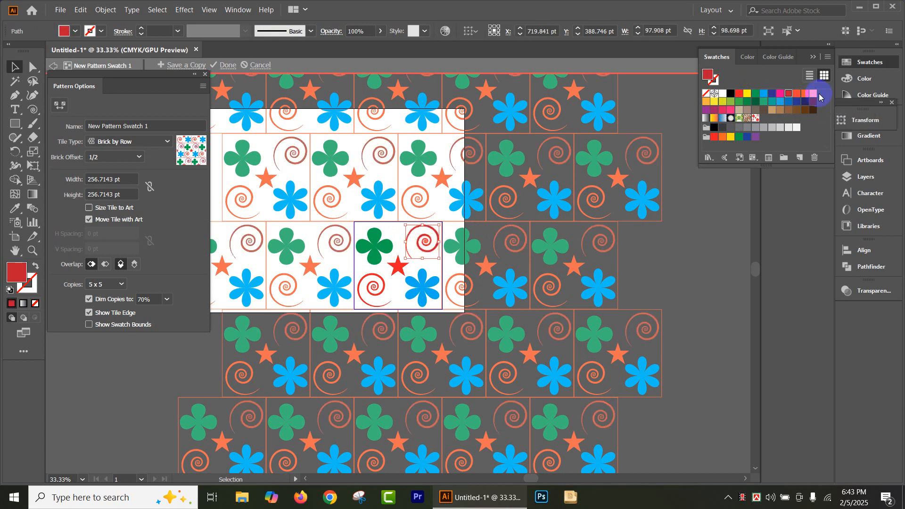
left_click(813, 94)
left_click(813, 101)
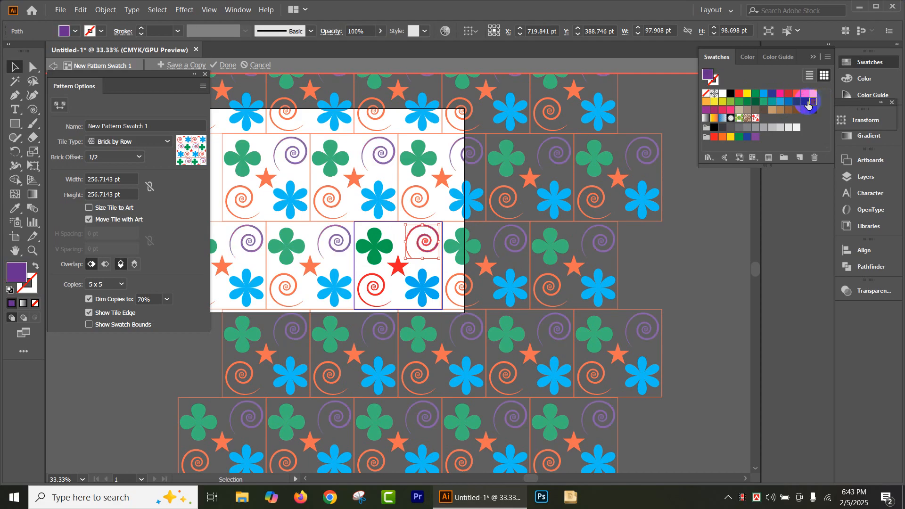
Recolor the pattern tile's upper-right spiral with the C=100 M=90 Y=0 K=0 blue and its lower-left spiral yellow
left_click(803, 103)
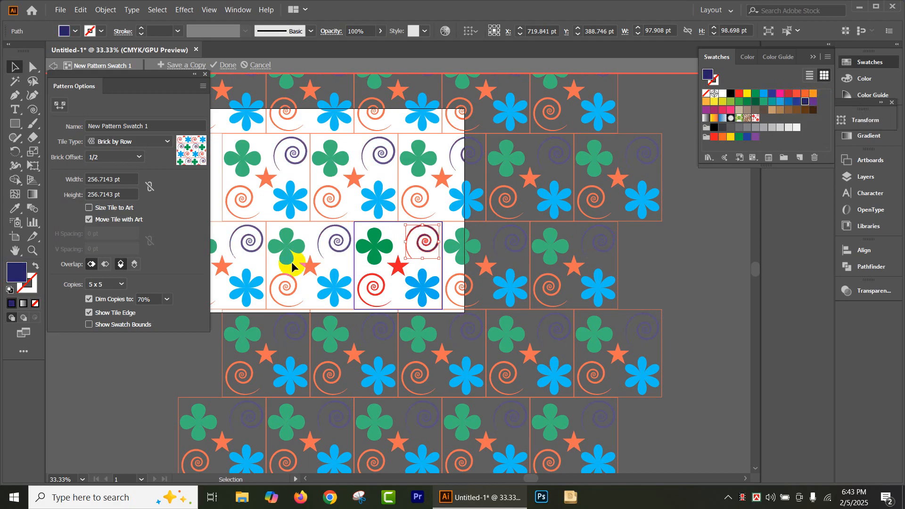
left_click(746, 138)
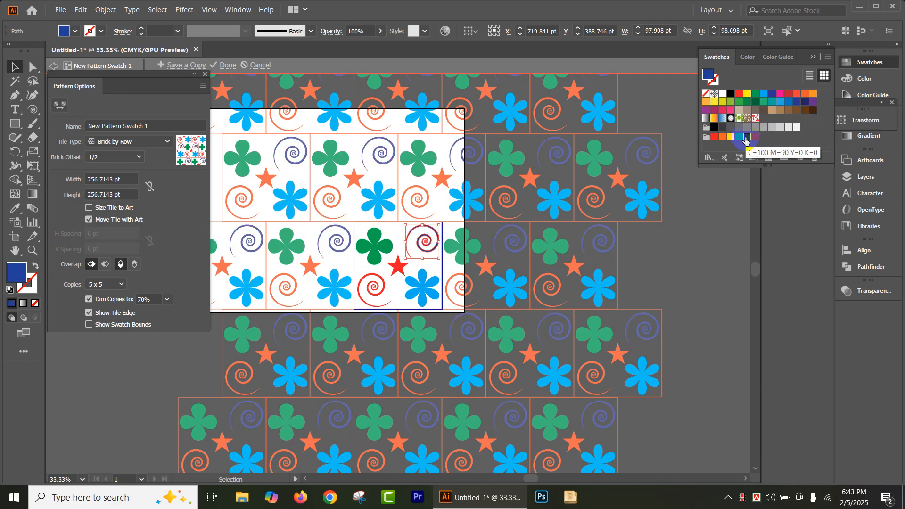
left_click(375, 288)
left_click(714, 110)
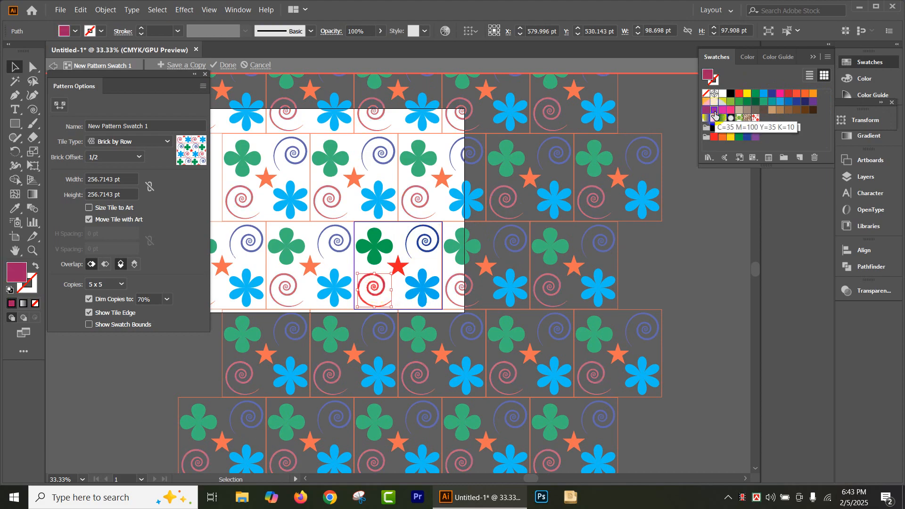
left_click(713, 102)
left_click(707, 102)
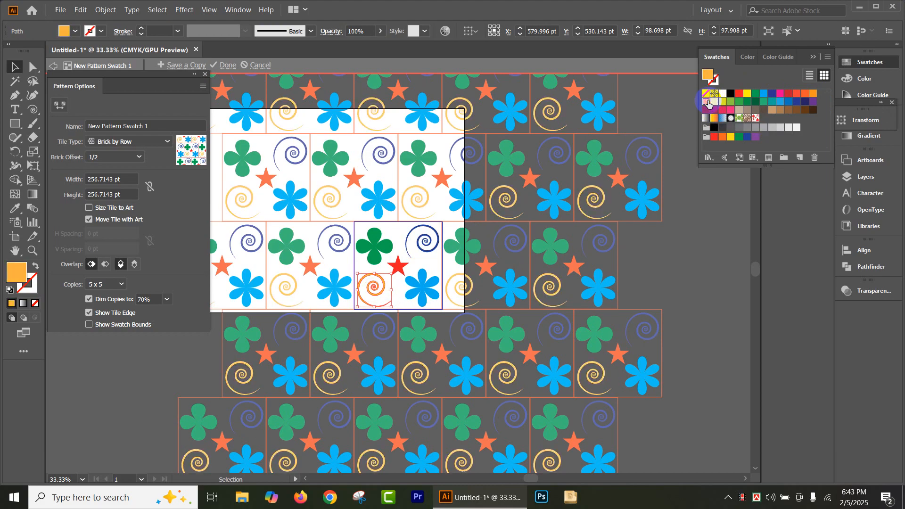
left_click(713, 102)
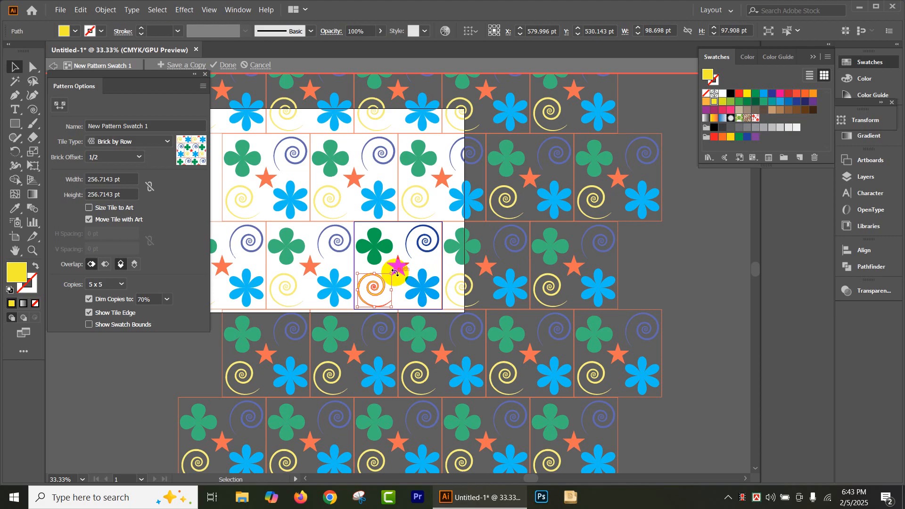
Recolor the small star at the center of the pattern tile dark red
left_click(401, 272)
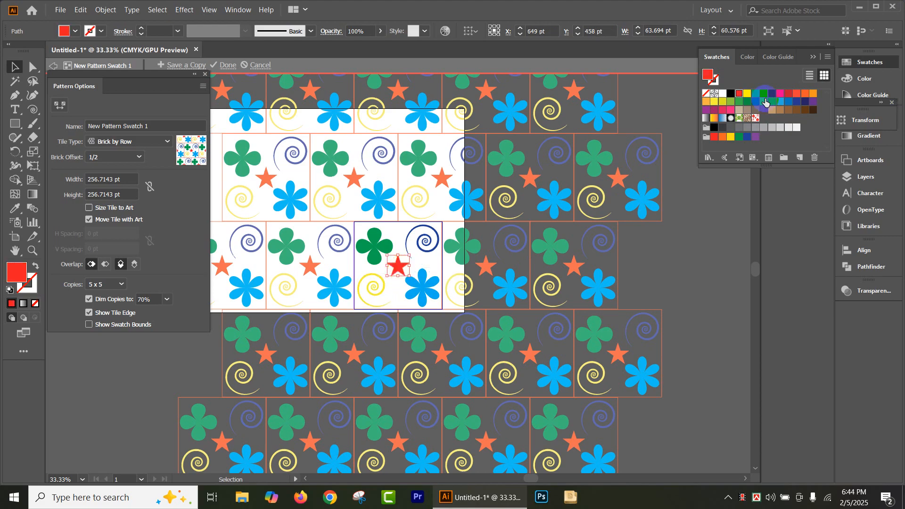
left_click(764, 98)
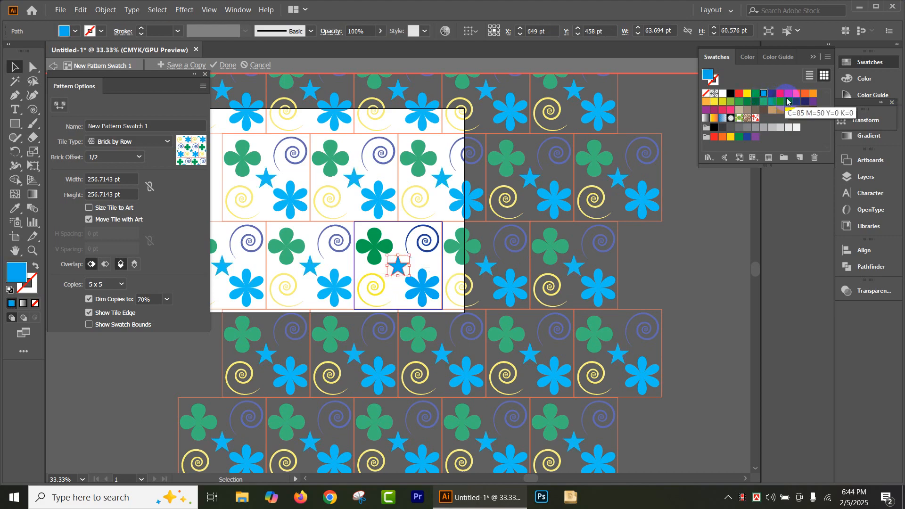
left_click(788, 98)
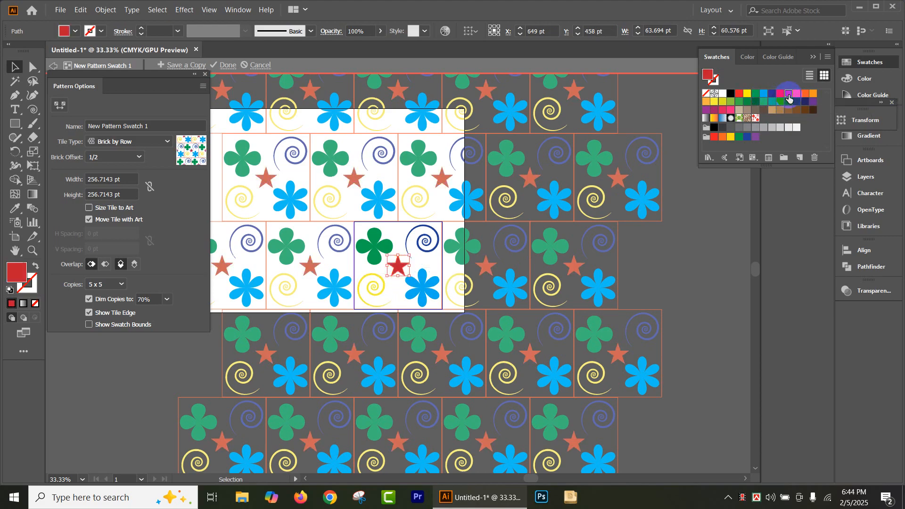
Remove the stroke from the square bordering the pattern tile by setting it to None, and exit pattern editing
left_click(679, 267)
left_click(441, 231)
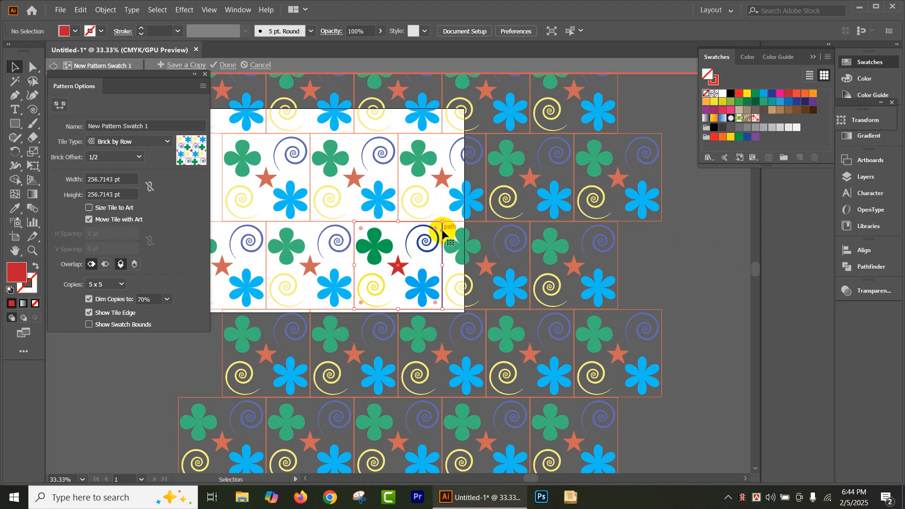
left_click(101, 31)
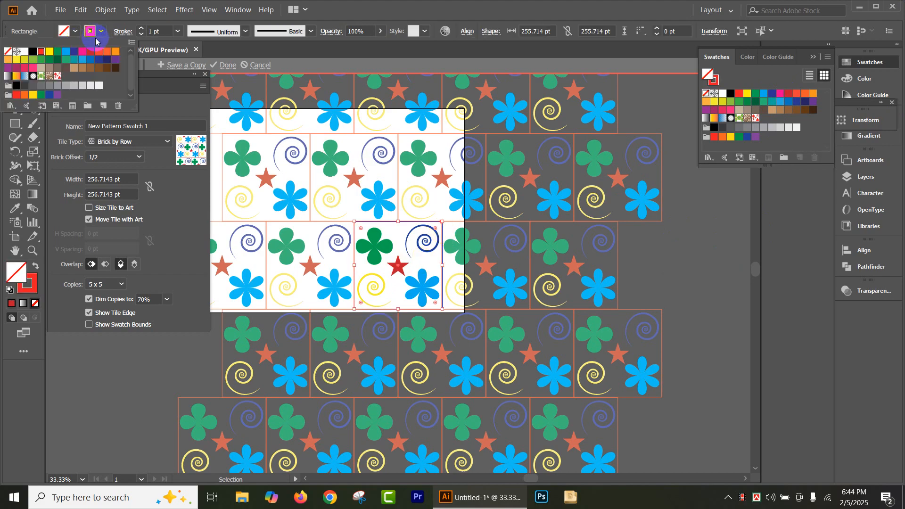
left_click(8, 51)
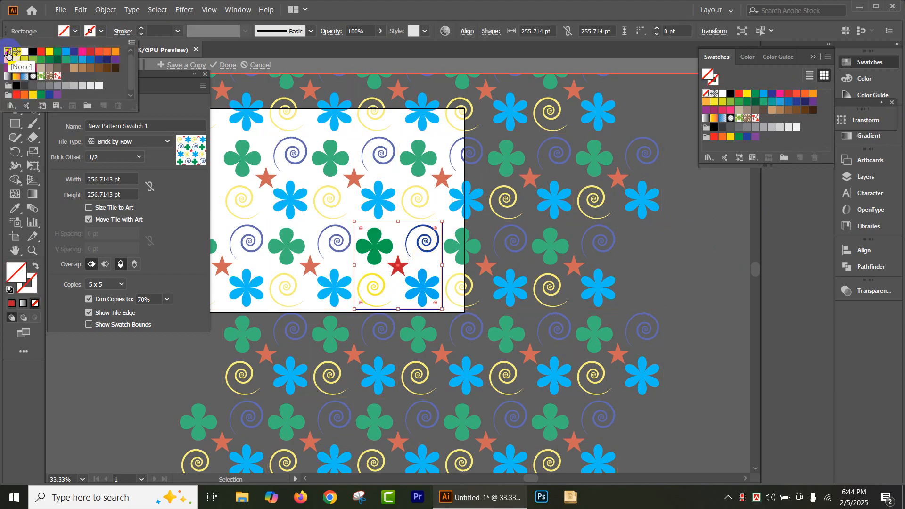
double_click(661, 254)
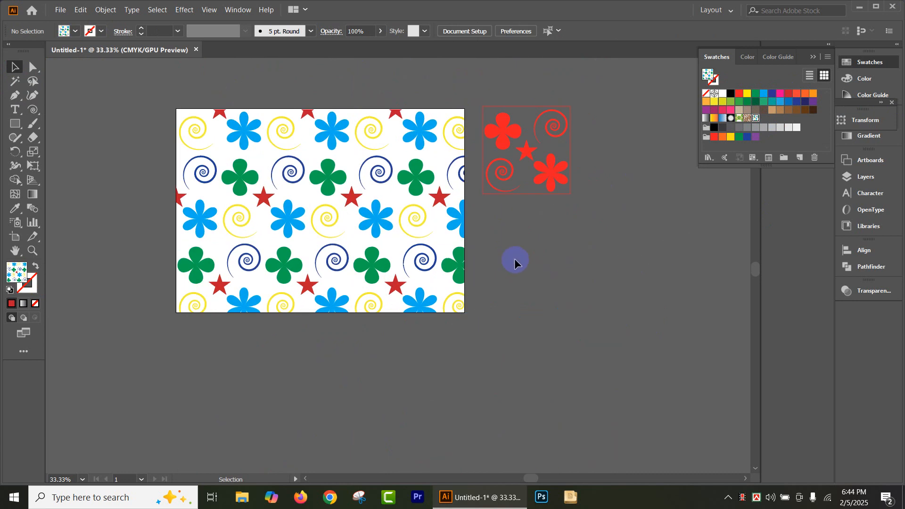
Draw a pattern-filled upright rectangle about 292 by 515 pt on the empty canvas left of the artboard
left_click(326, 286)
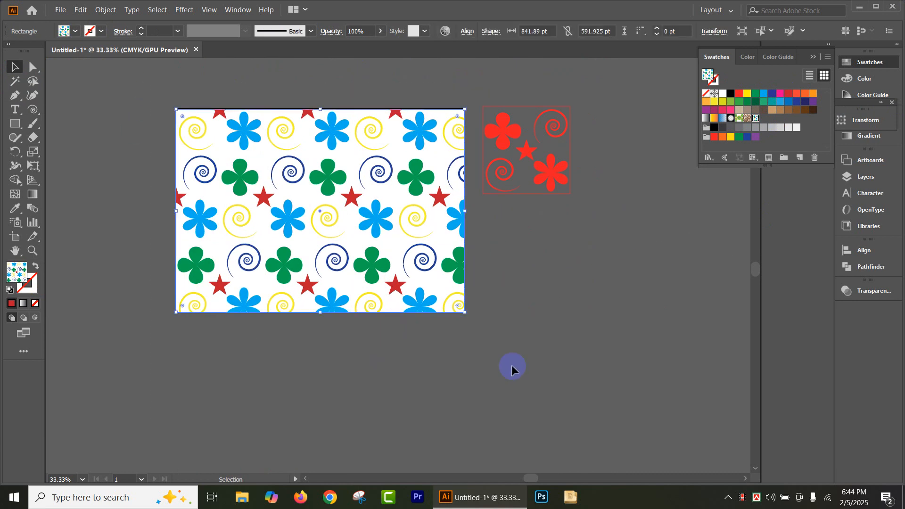
scroll(515, 364, "down", 1)
left_click(546, 292)
left_click_drag(591, 292, 664, 255)
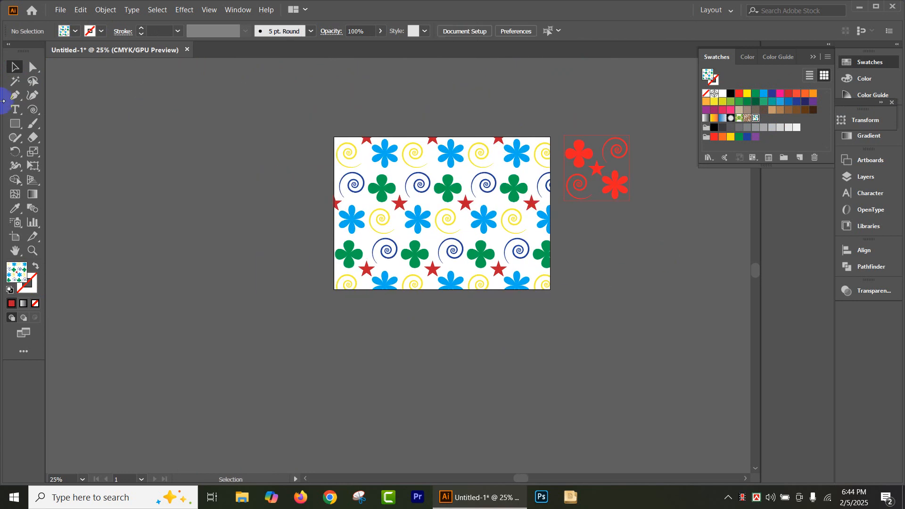
left_click(15, 126)
left_click_drag(173, 163, 249, 294)
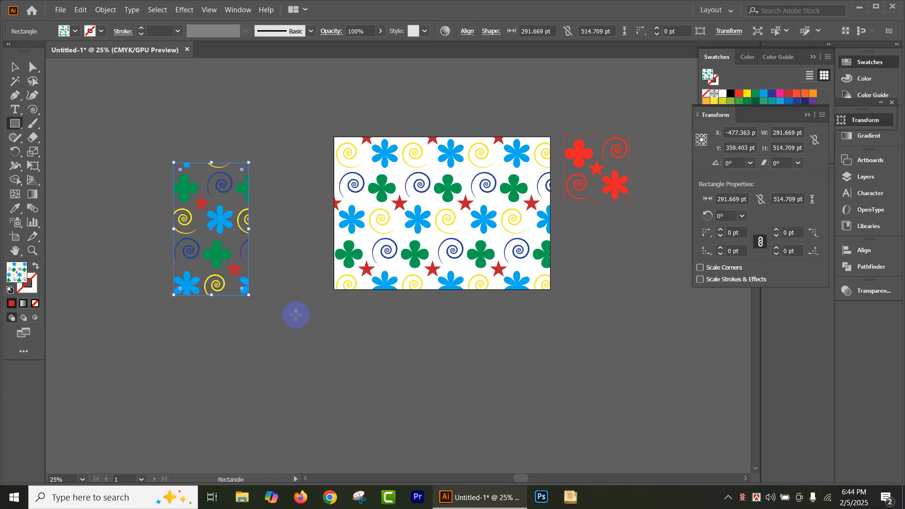
Draw a pattern-filled circle about 543 pt in diameter and move it directly above the artboard
left_click_drag(15, 123, 58, 154)
left_click_drag(243, 117, 314, 158)
scroll(320, 222, "up", 3)
left_click(15, 67)
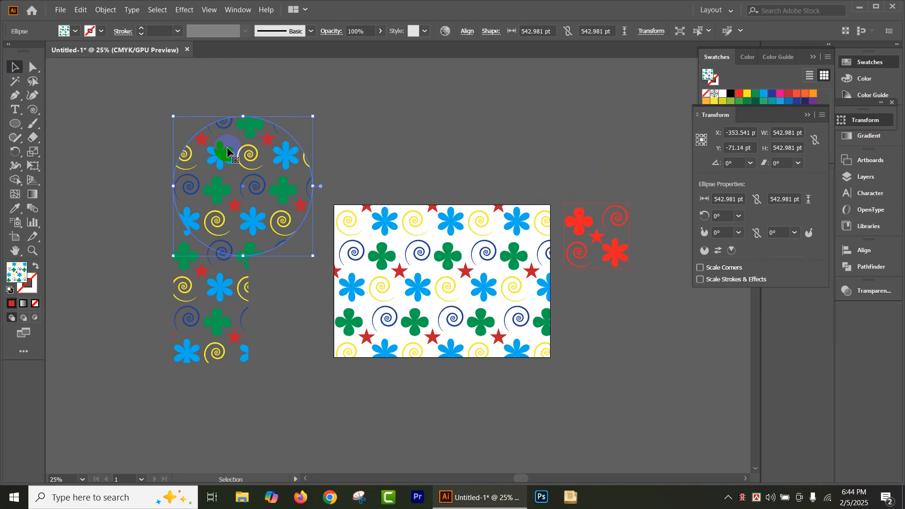
left_click_drag(233, 154, 394, 84)
scroll(314, 158, "up", 3)
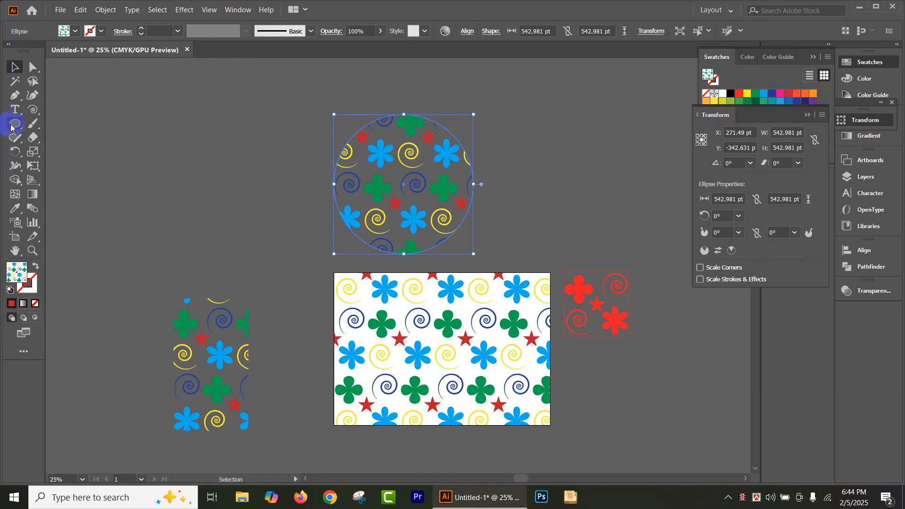
Draw a pattern-filled six-sided polygon about 687 by 595 pt to the left of the circle and deselect it
left_click_drag(11, 126, 55, 166)
left_click_drag(198, 175, 248, 246)
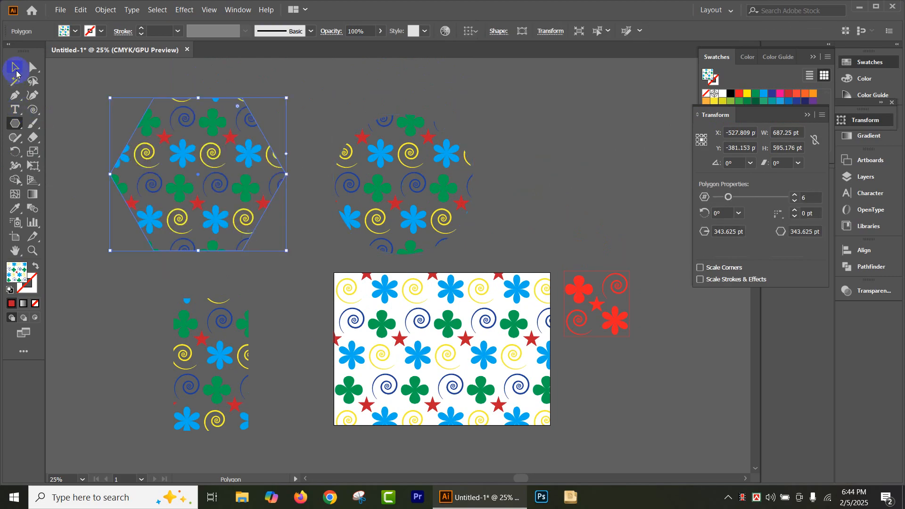
left_click(15, 67)
left_click(553, 119)
left_click_drag(551, 182, 517, 123)
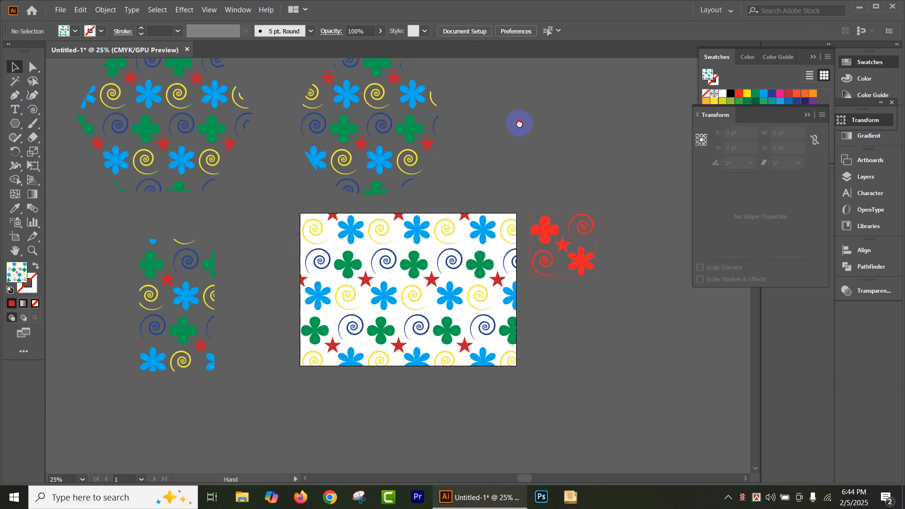
scroll(493, 176, "right", 5)
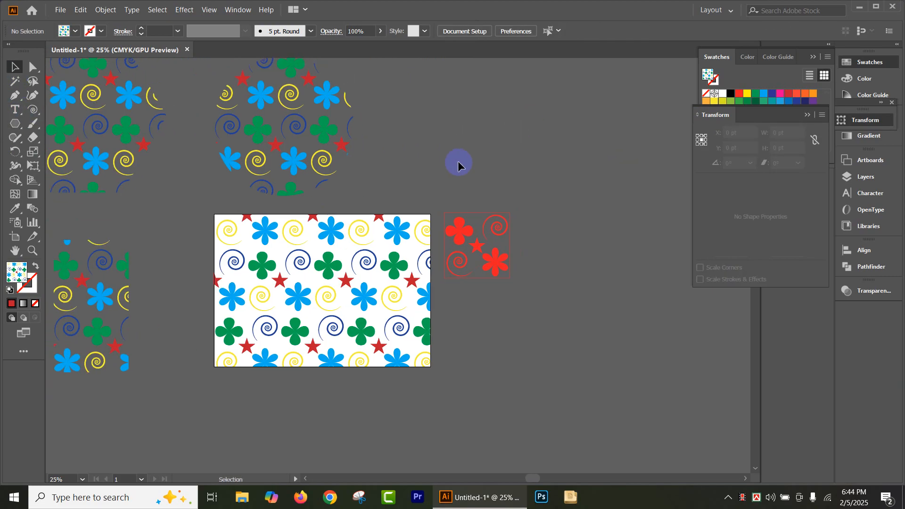